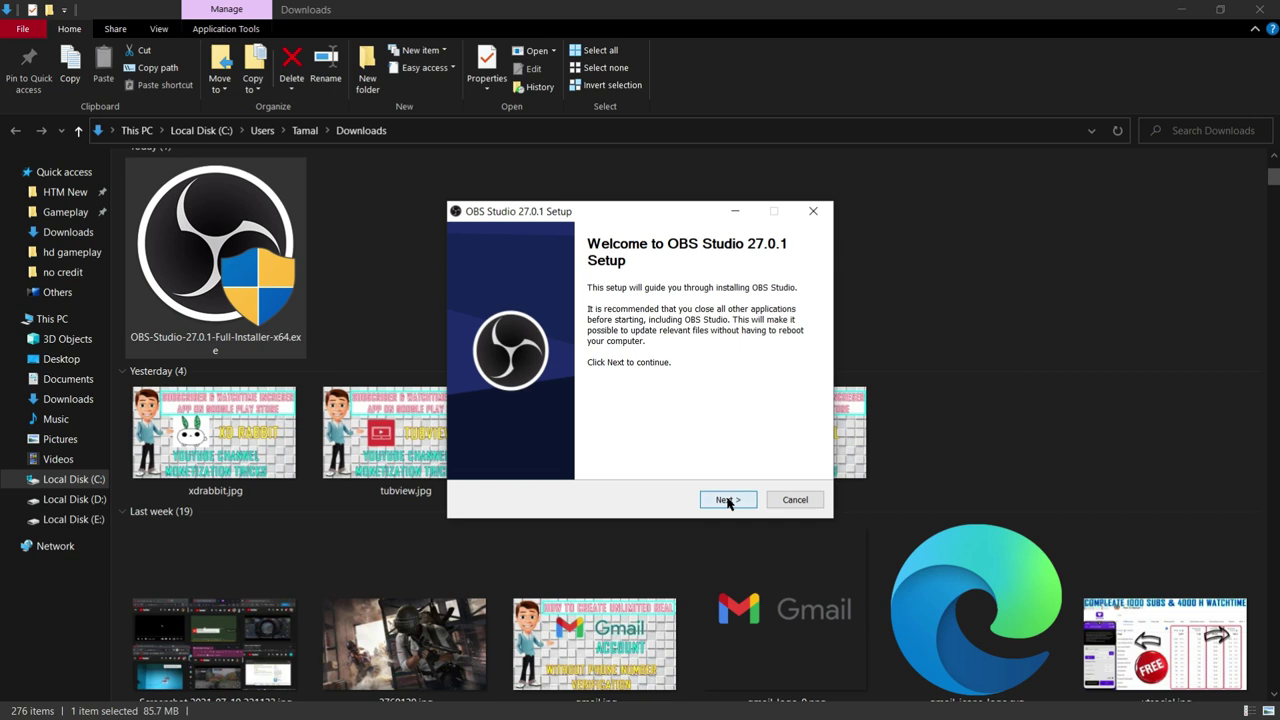
# Step: Install OBS Studio 27.0.1 in C:\Program Files\obs-studio, launch it, and clear the file window out of its way
pyautogui.click(728, 502)
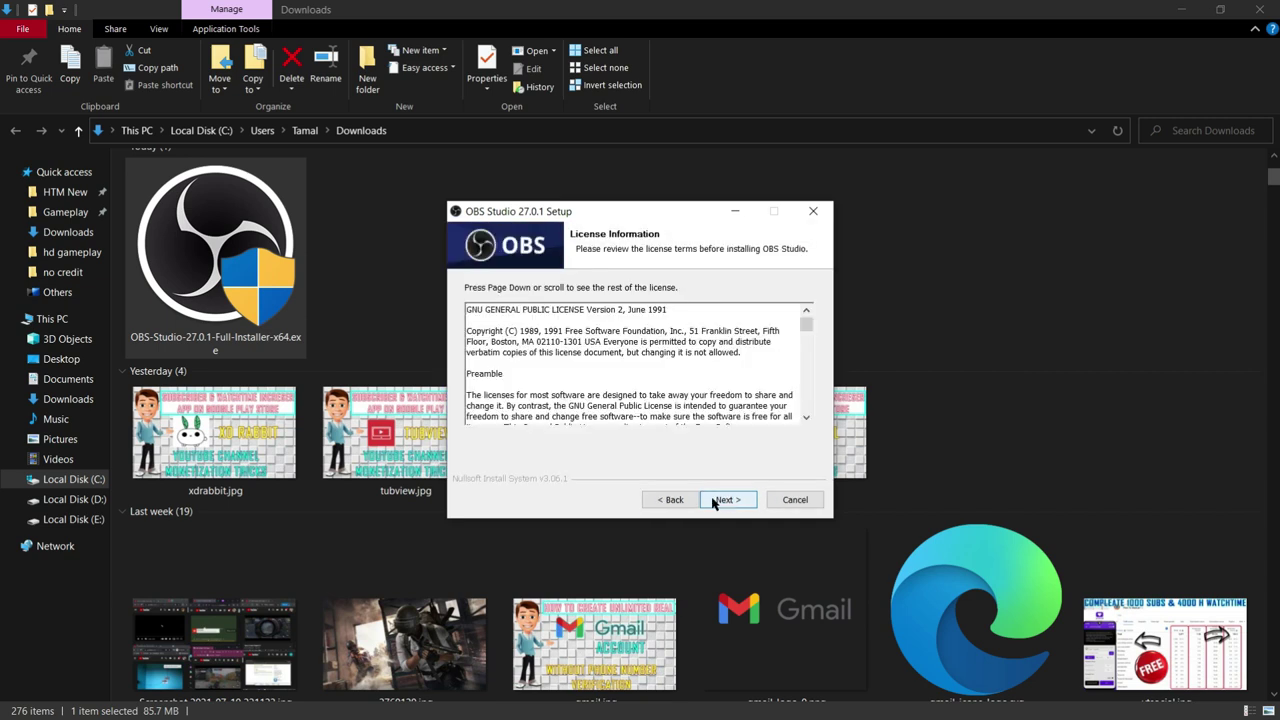
pyautogui.click(740, 503)
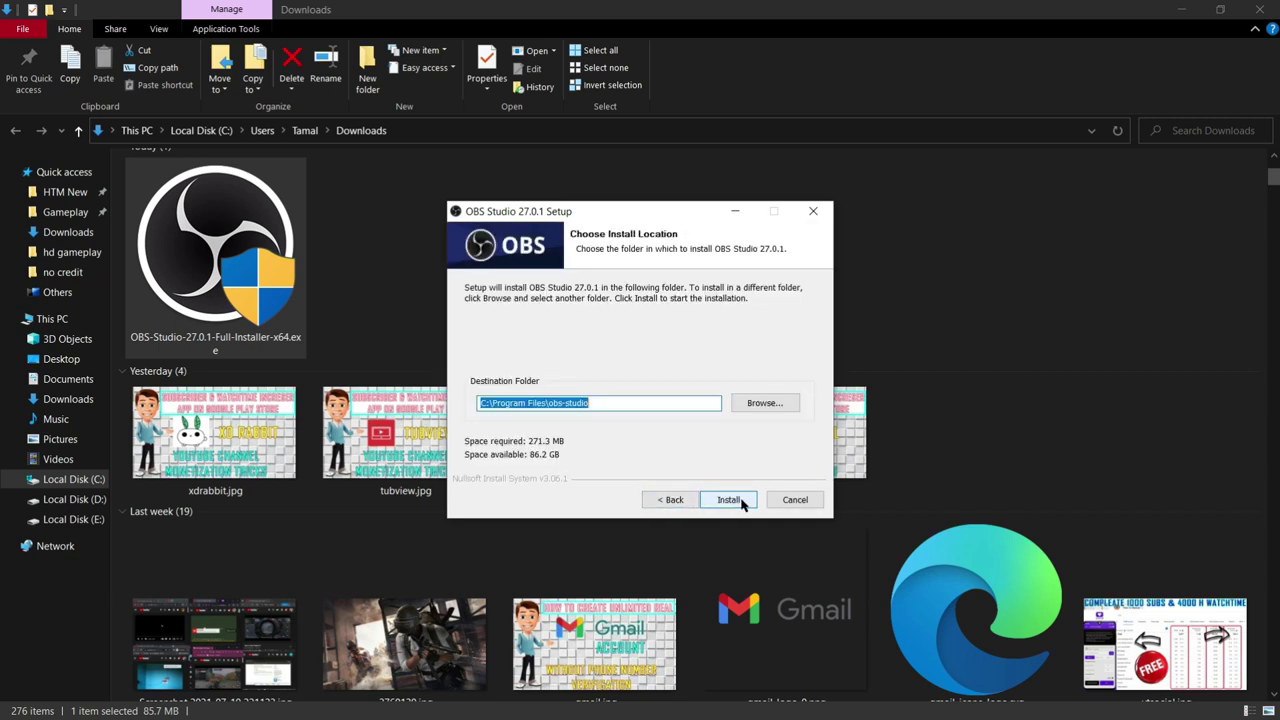
pyautogui.click(730, 500)
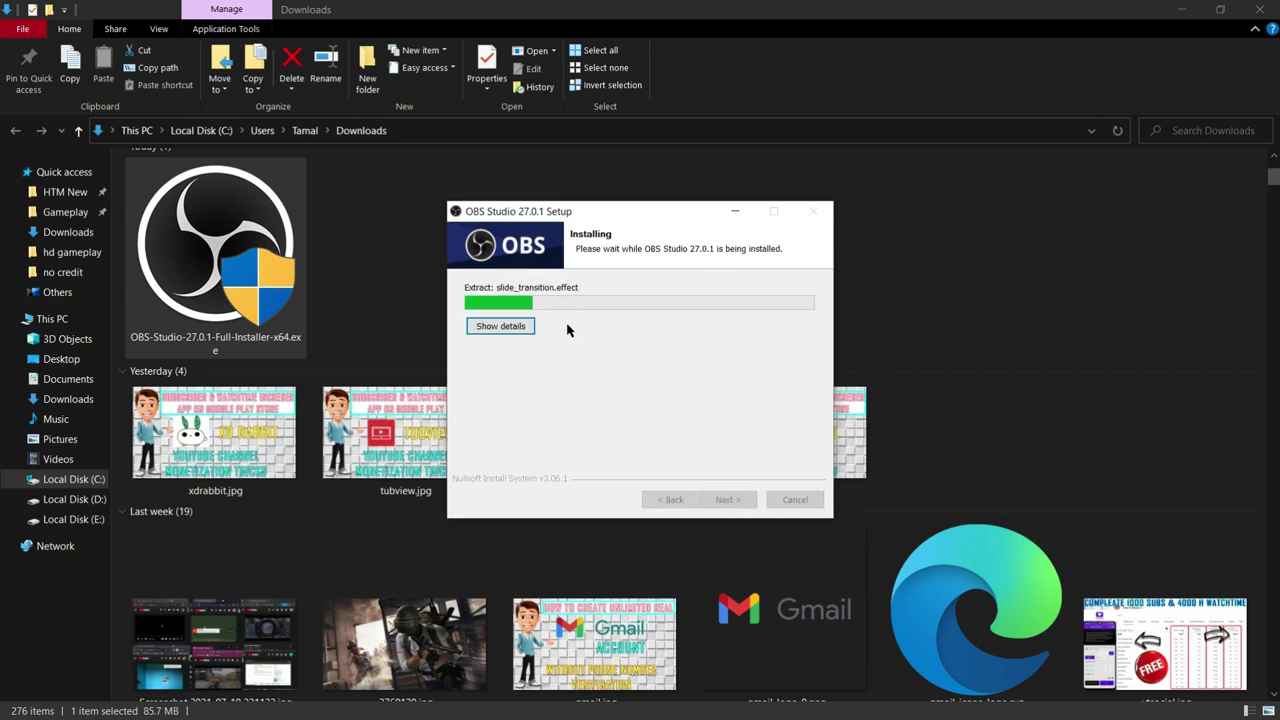
pyautogui.click(500, 327)
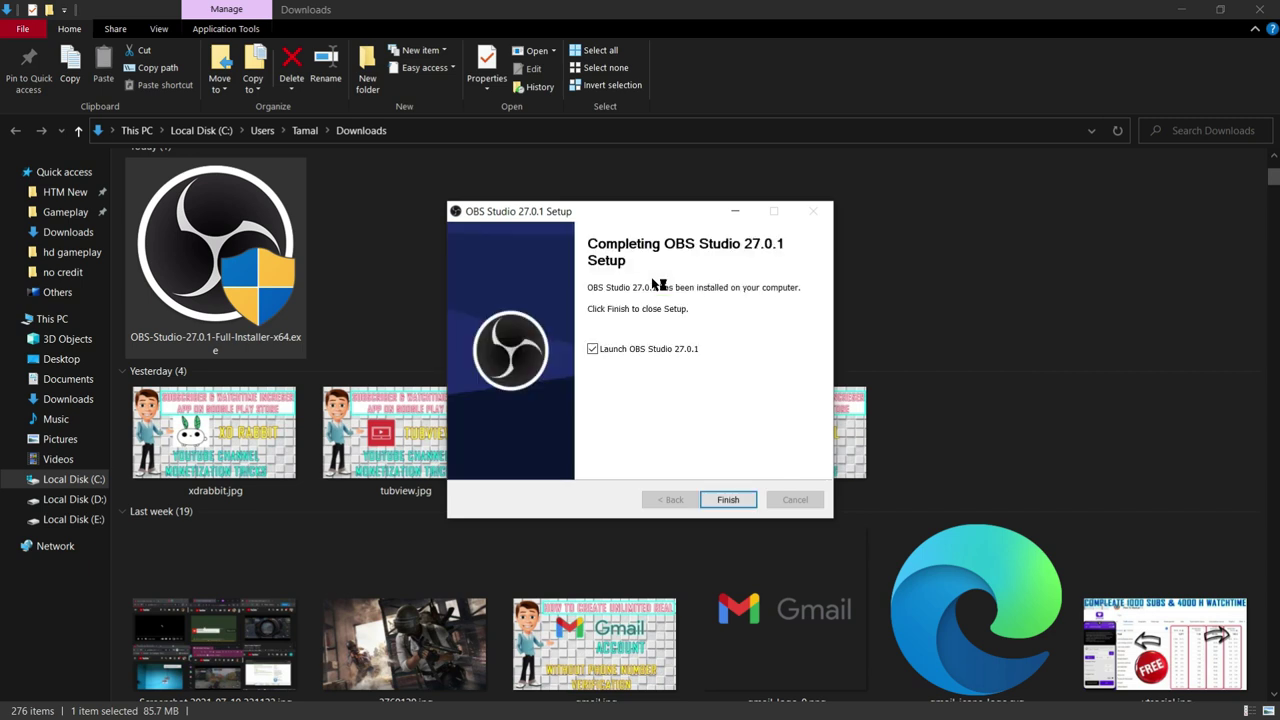
pyautogui.click(727, 501)
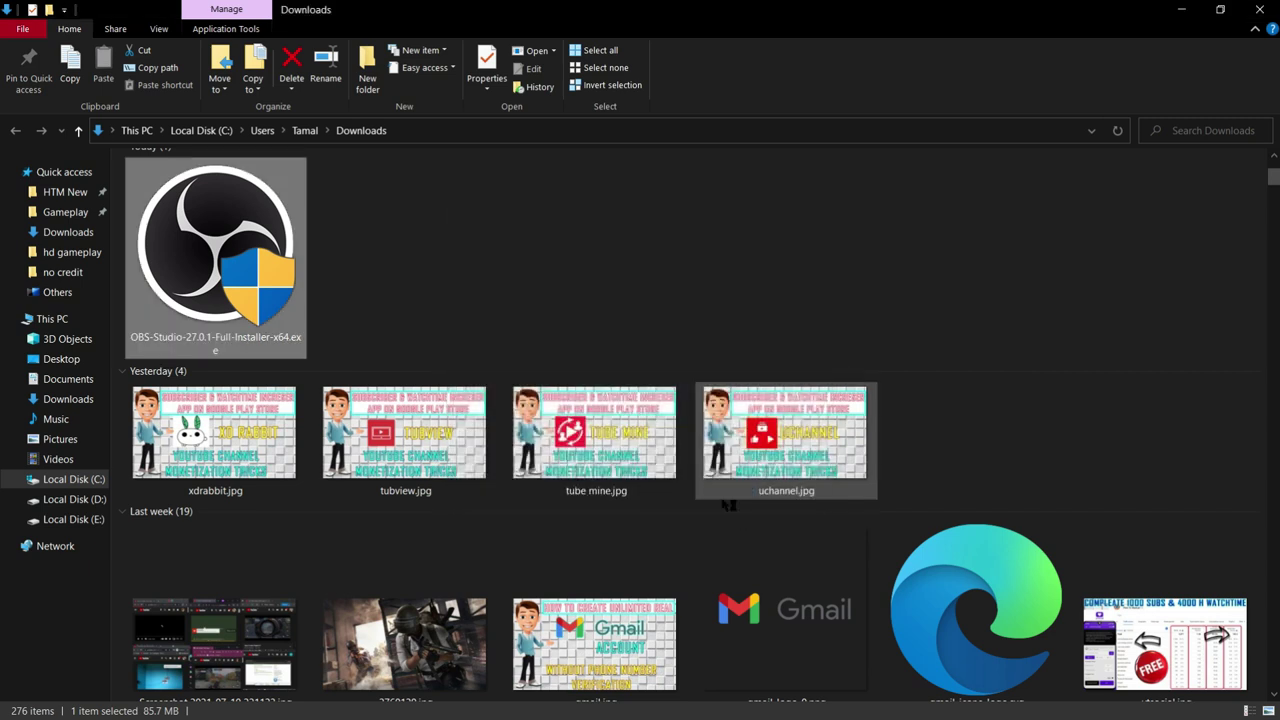
pyautogui.click(1185, 12)
pyautogui.click(1185, 12)
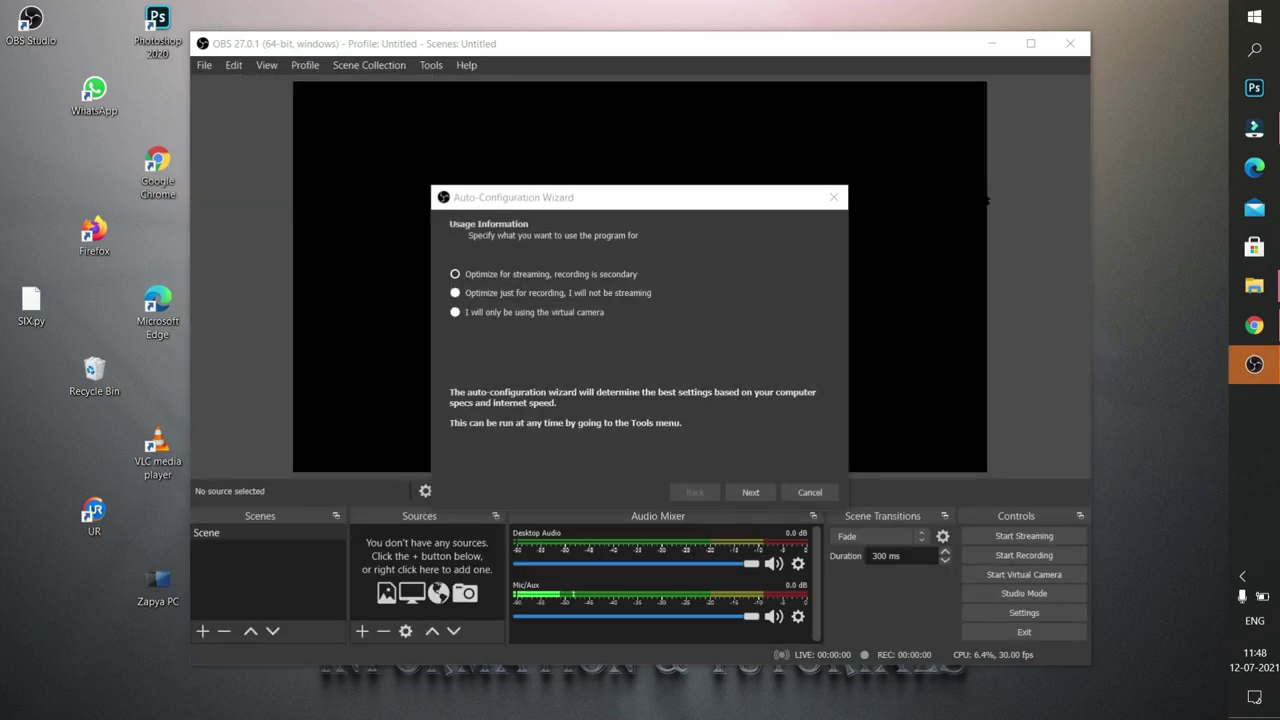
# Step: Configure the wizard to optimize for streaming, accepting the current 1920x1080 canvas resolution and the option preferring 60 FPS
pyautogui.click(455, 274)
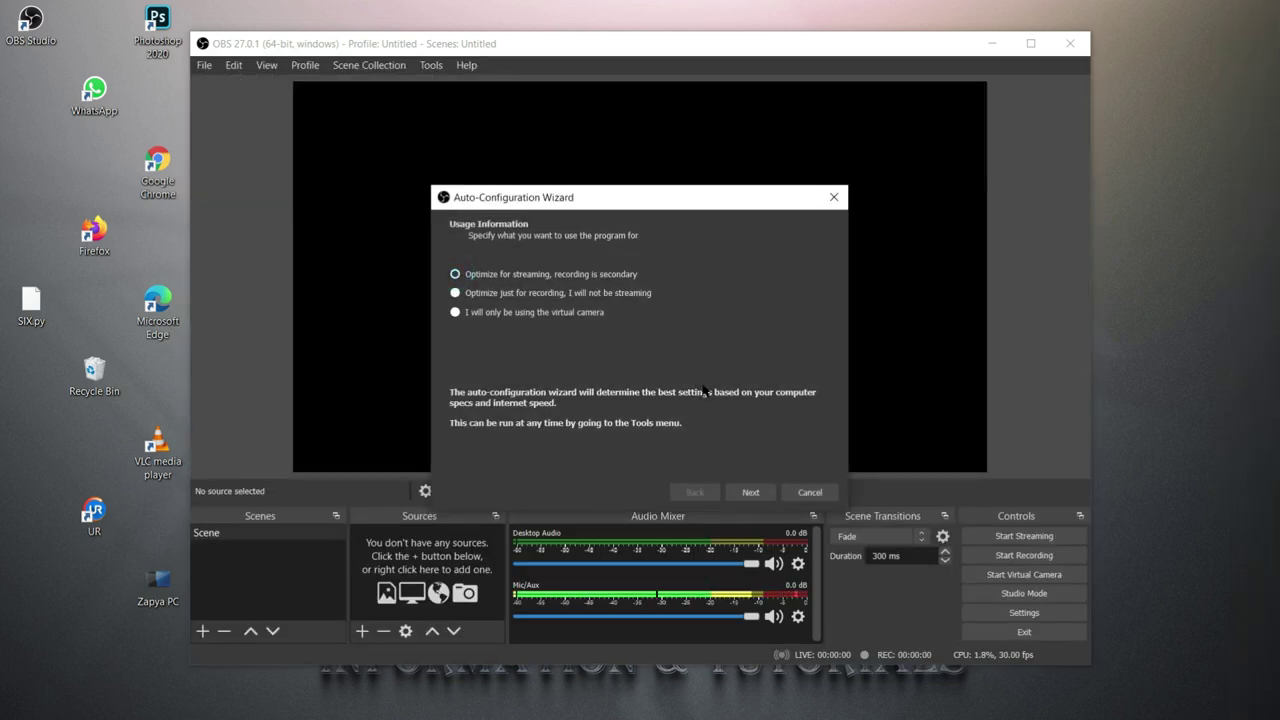
pyautogui.click(750, 492)
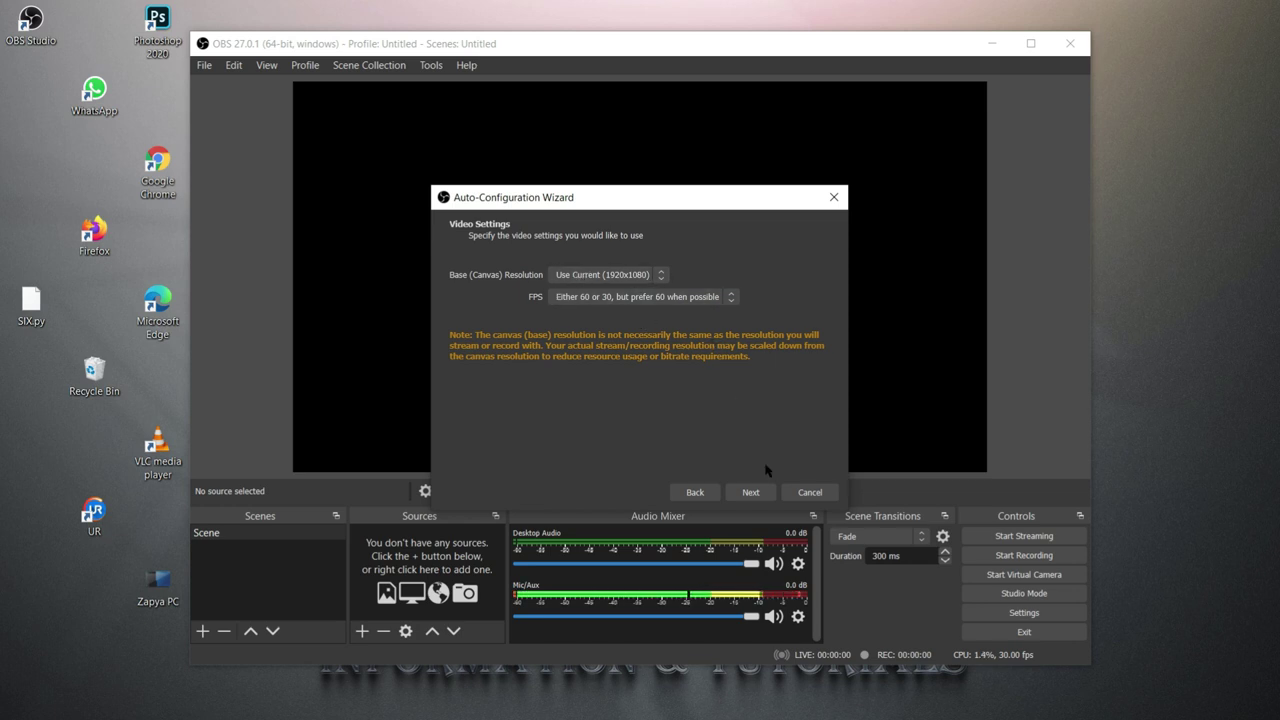
pyautogui.click(751, 493)
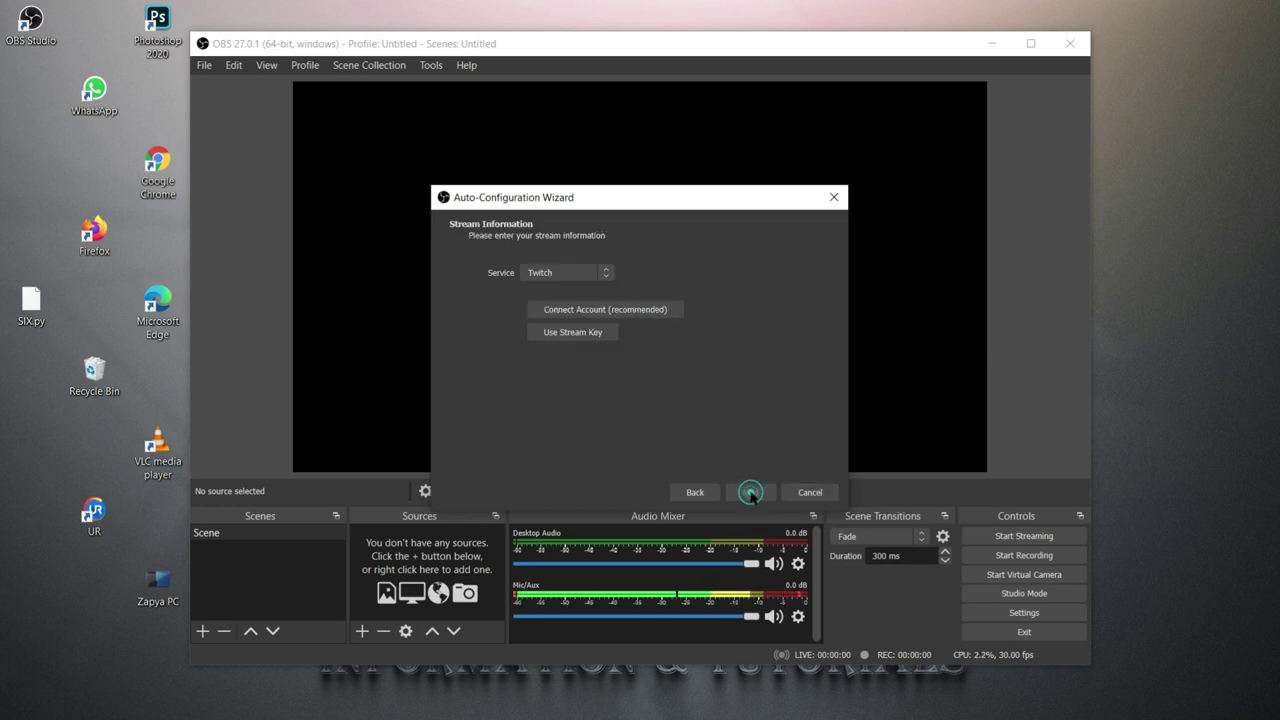
# Step: Choose YouTube - HLS from the full list of streaming services and open YouTube's page for getting the stream key
pyautogui.click(607, 273)
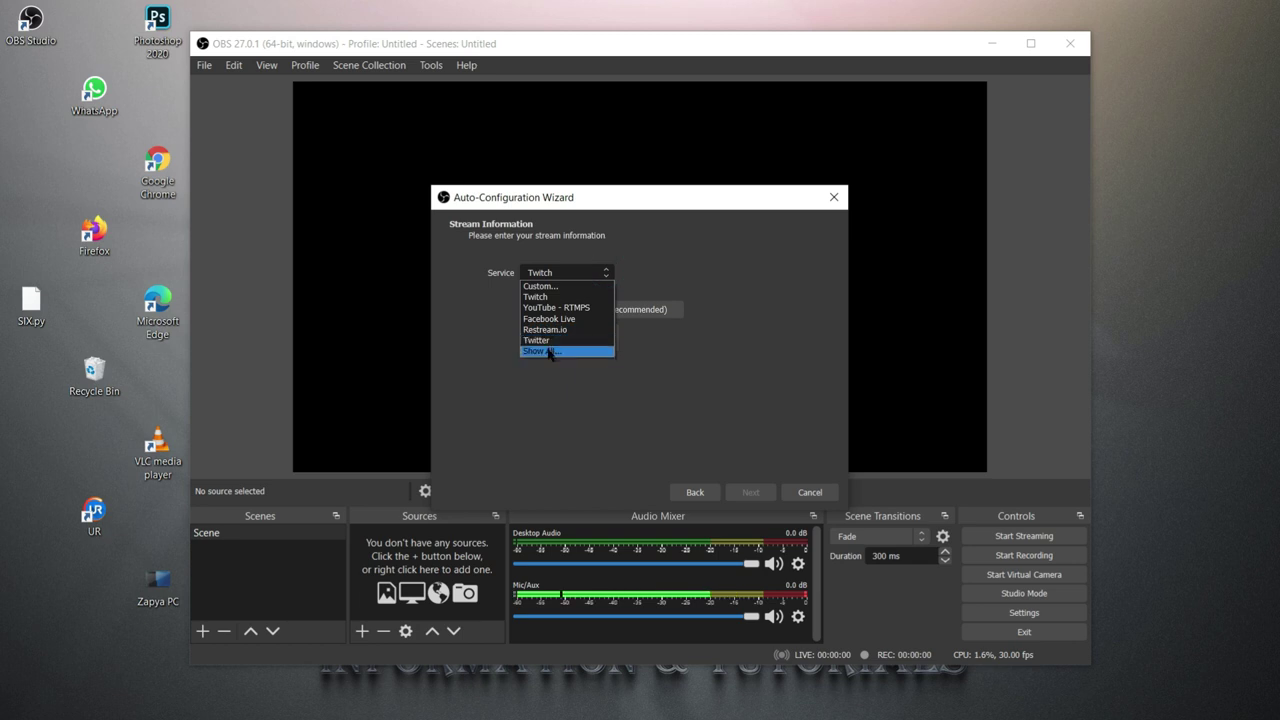
pyautogui.click(572, 352)
pyautogui.scroll(-5, 575, 360)
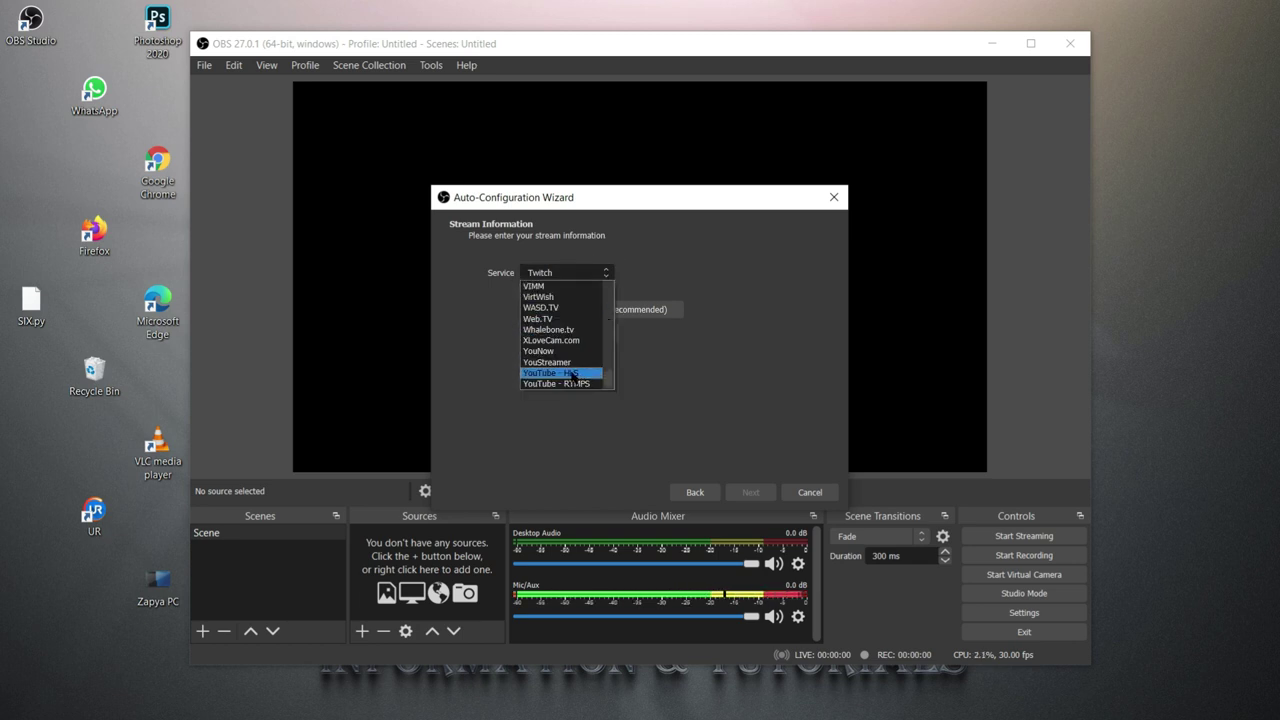
pyautogui.click(572, 374)
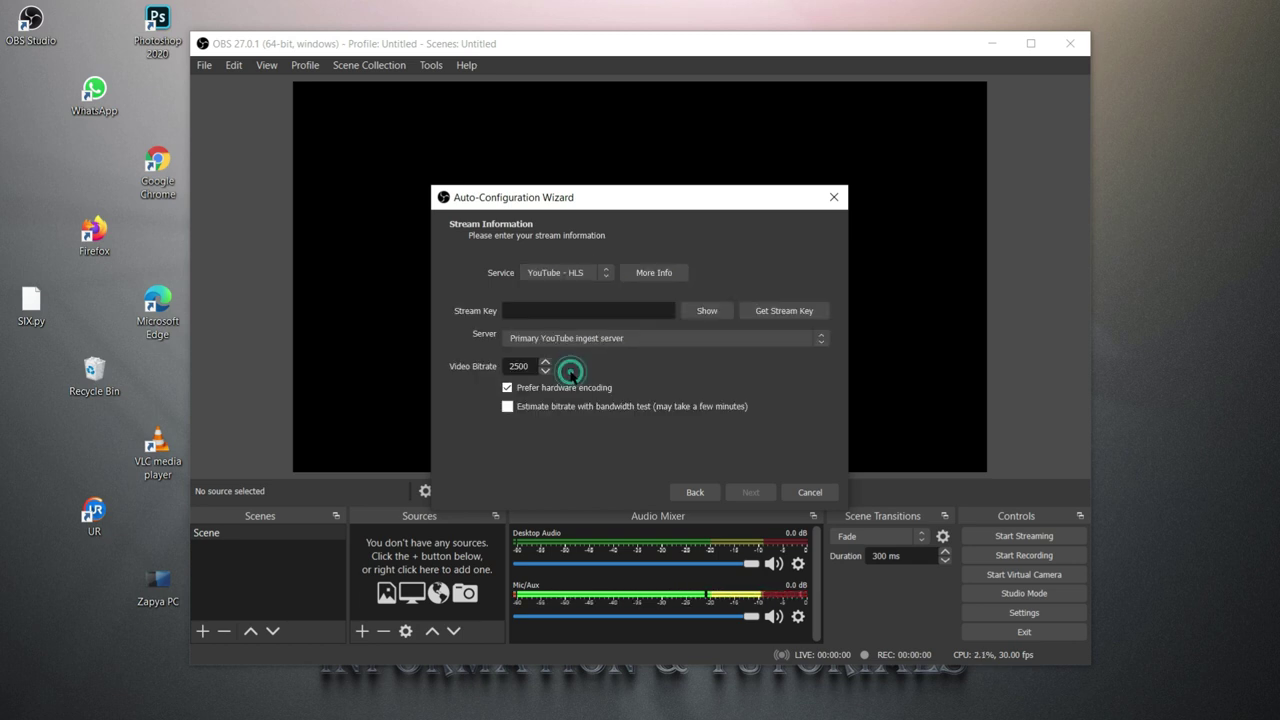
pyautogui.click(783, 311)
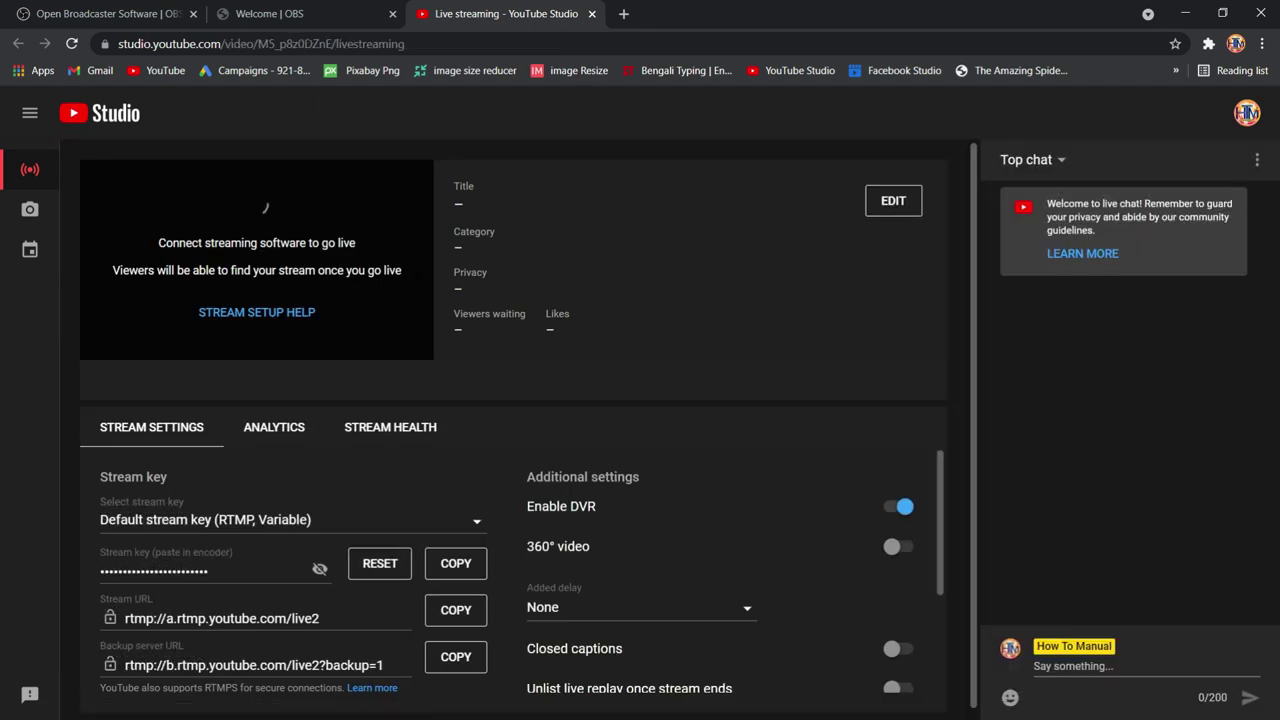
# Step: Open the live stream's settings for editing and change its title to "Pubg Mobile Gameplay || How to Manual ||"
pyautogui.click(880, 201)
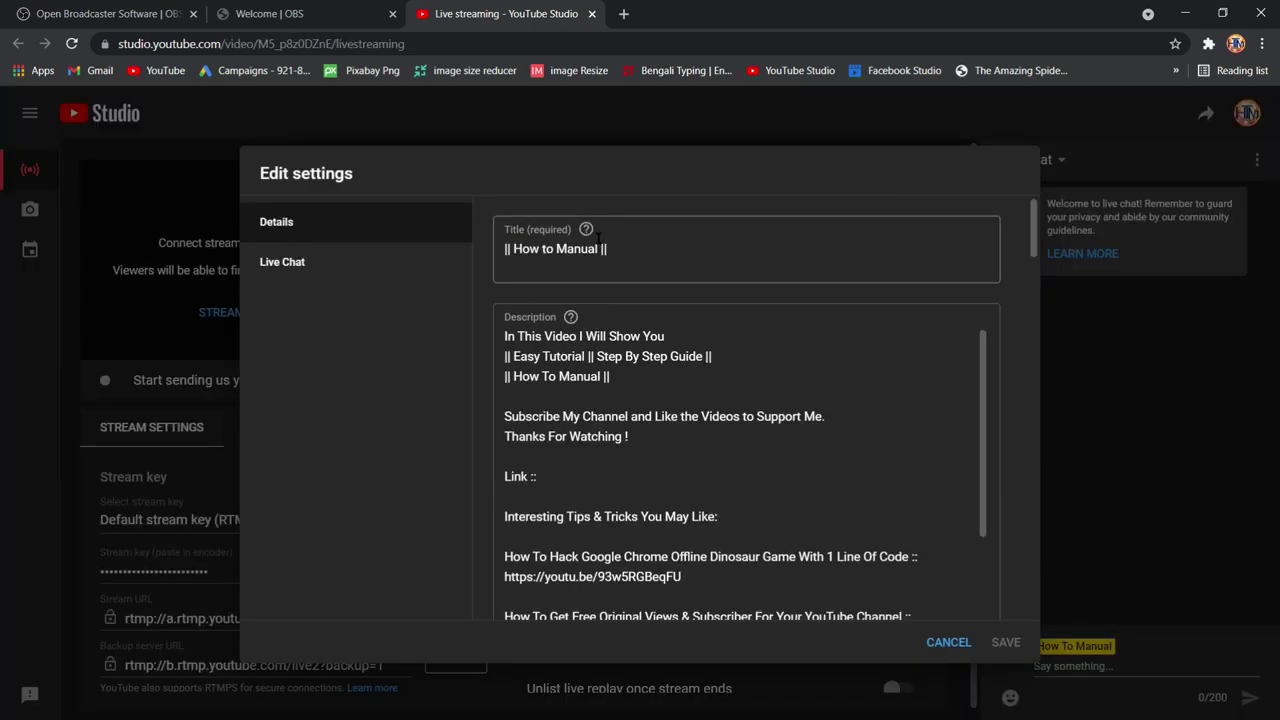
pyautogui.click(504, 247)
pyautogui.write('Pubg Mobil')
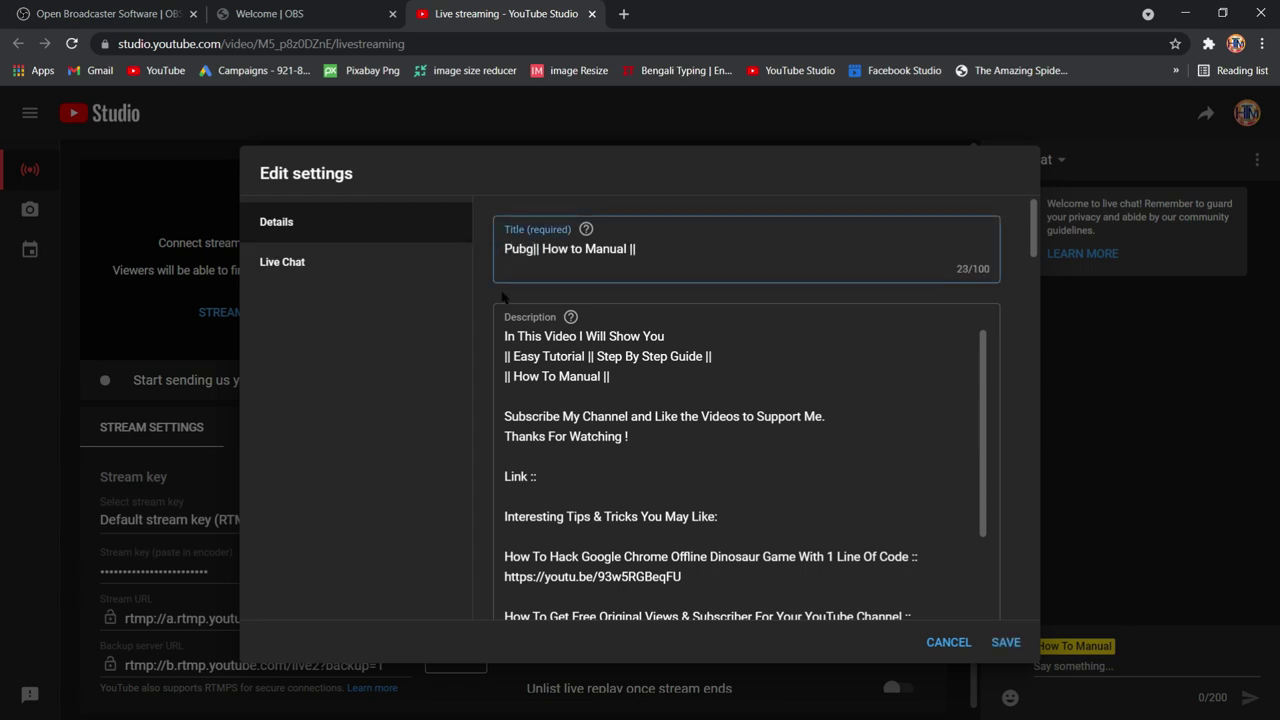
pyautogui.write('e Gameplay')
# Step: Remove the "Link ::" line from the stream description
pyautogui.tripleClick(520, 476)
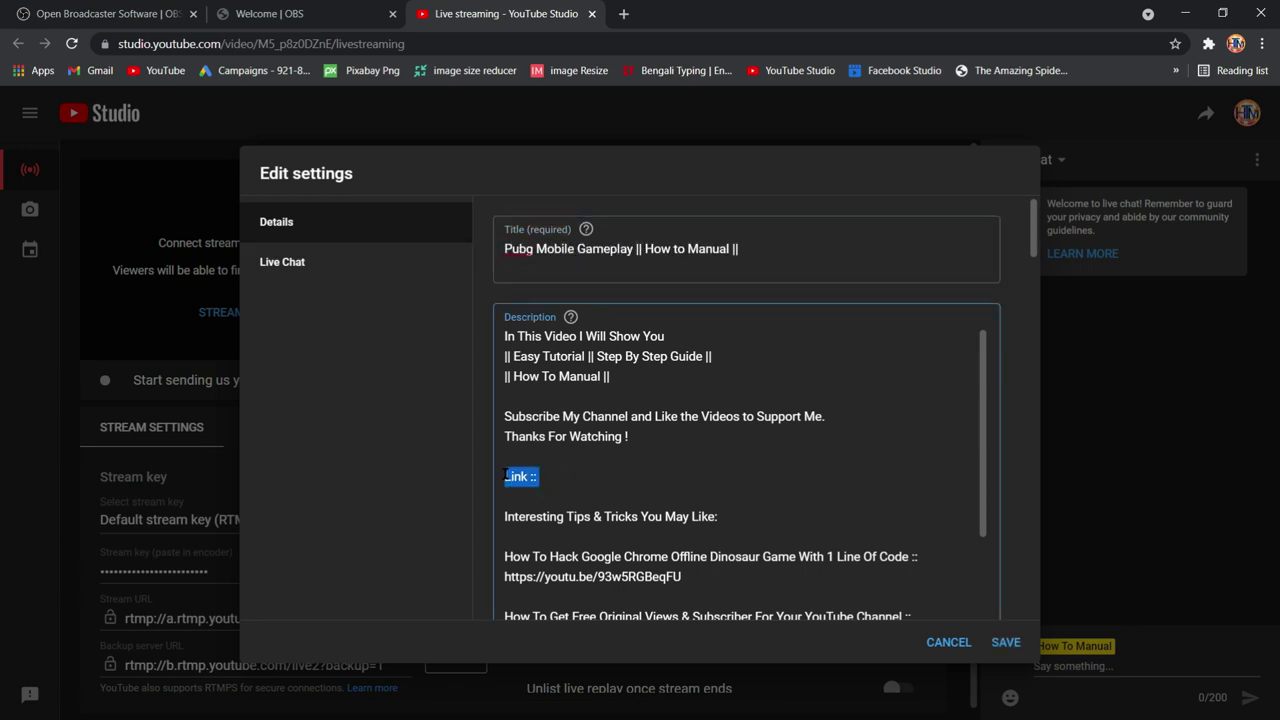
pyautogui.press('BackSpace')
pyautogui.press('BackSpace')
pyautogui.moveTo(505, 396); pyautogui.dragTo(470, 330)
# Step: Set the stream's category to Gaming and its game title to PUBG MOBILE
pyautogui.scroll(-15, 770, 440)
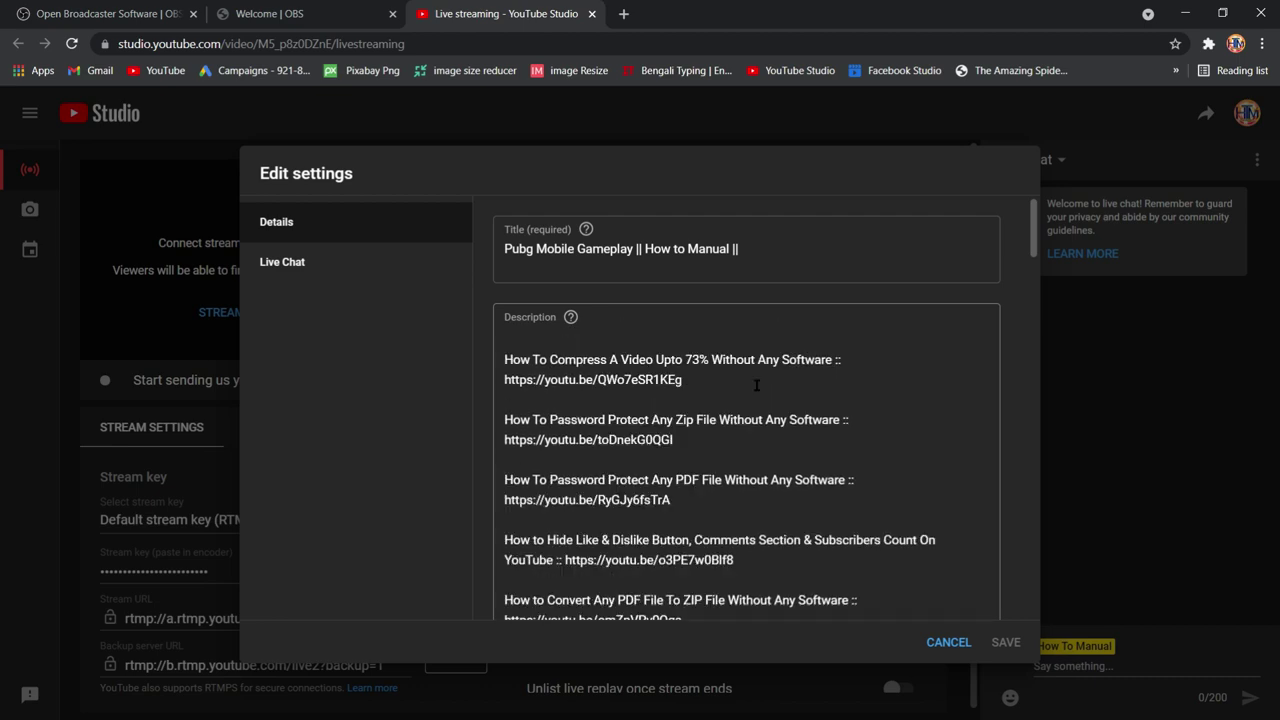
pyautogui.scroll(-8, 784, 437)
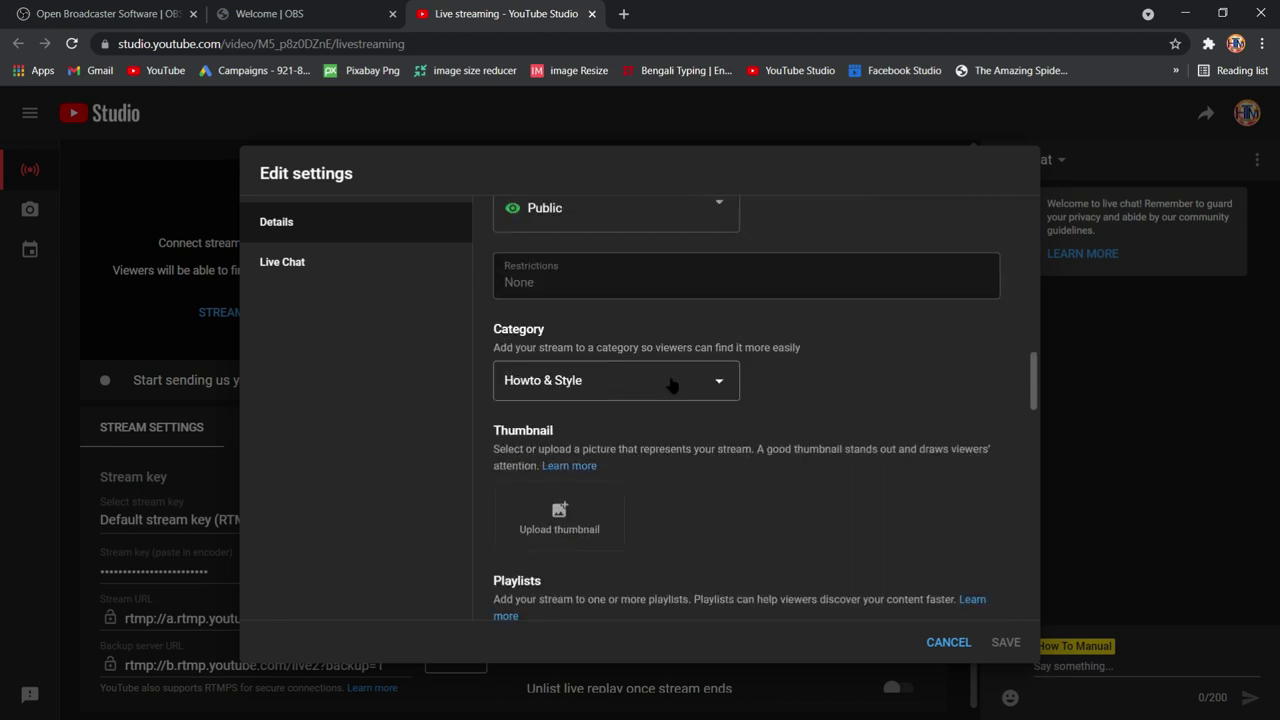
pyautogui.click(720, 381)
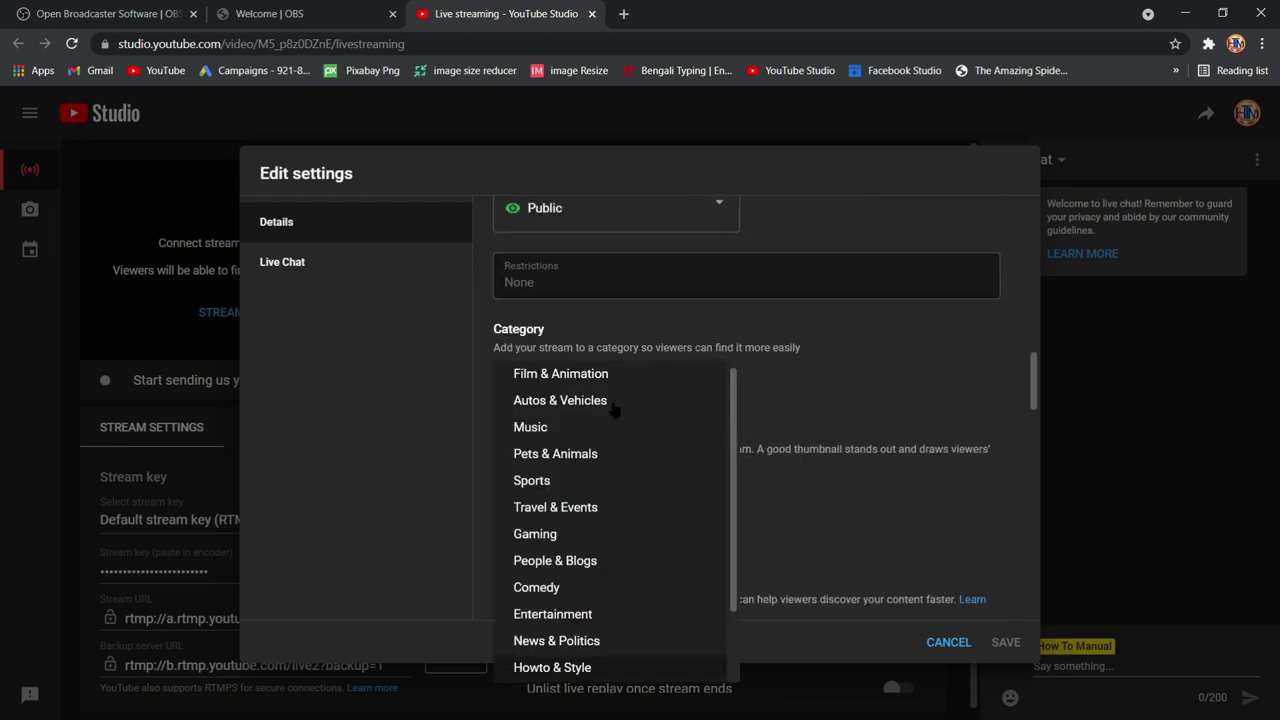
pyautogui.scroll(-2, 602, 425)
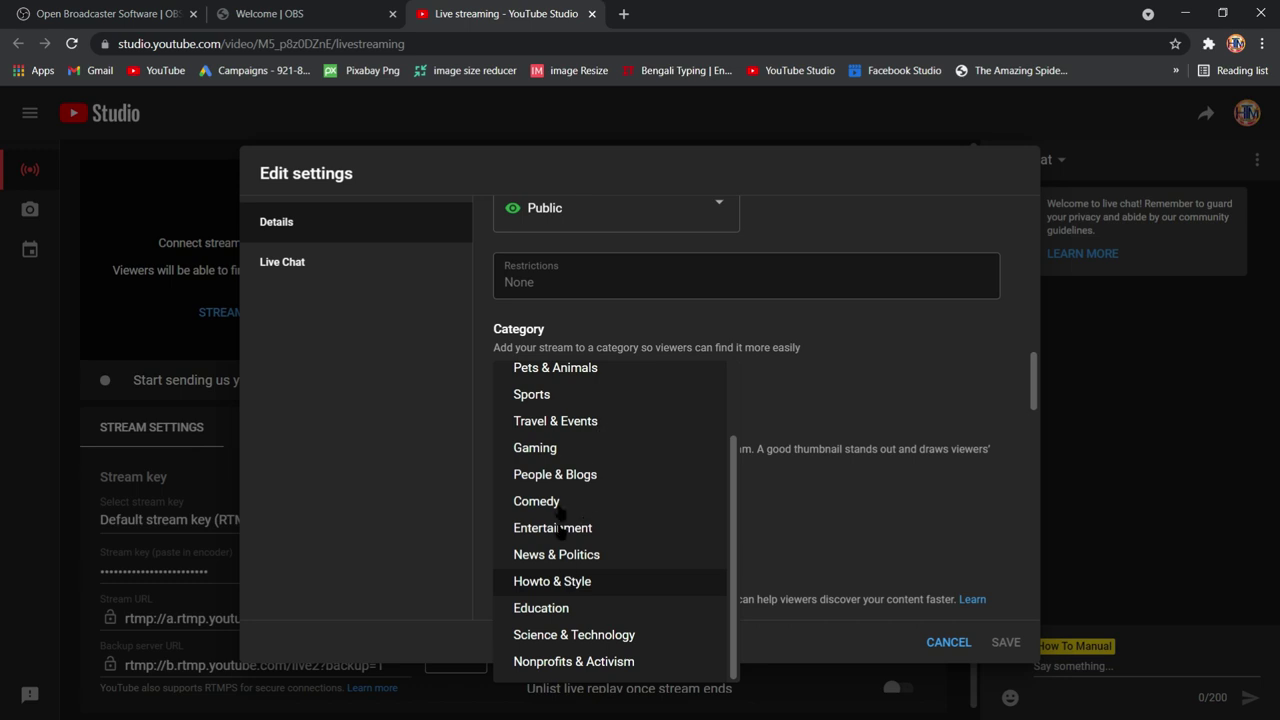
pyautogui.click(542, 448)
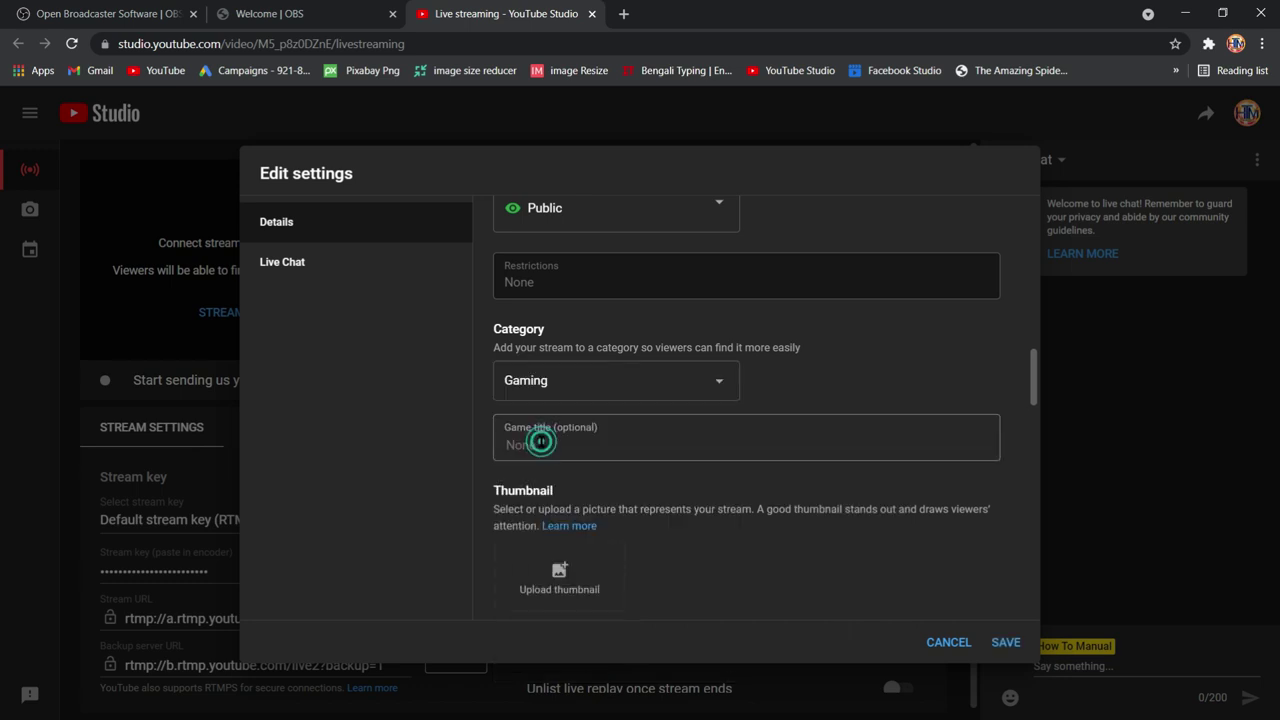
pyautogui.click(586, 437)
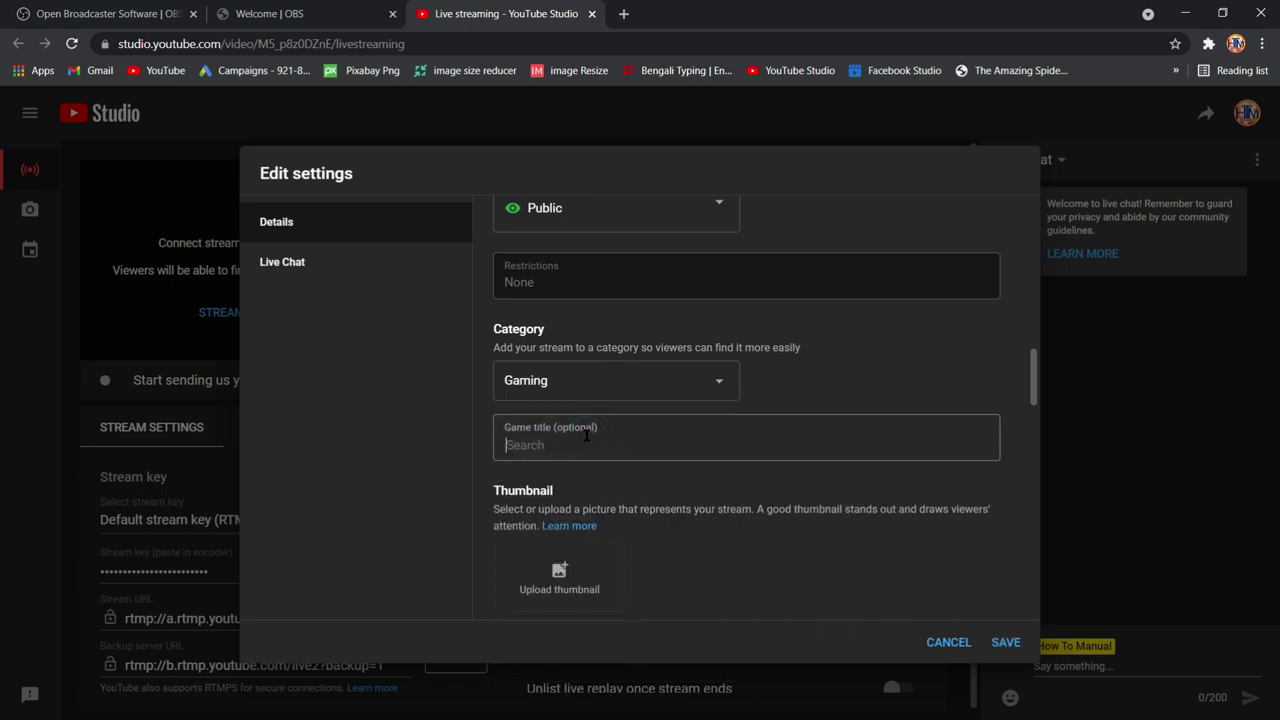
pyautogui.write('pubg')
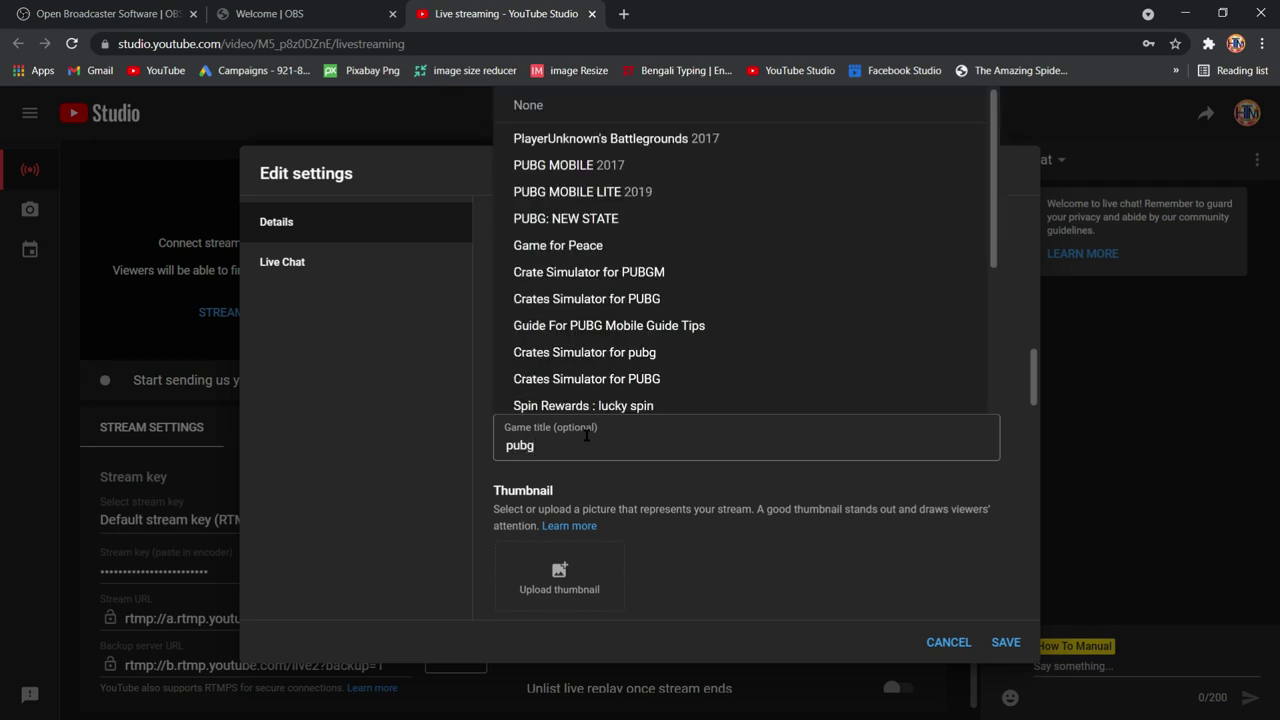
pyautogui.click(590, 168)
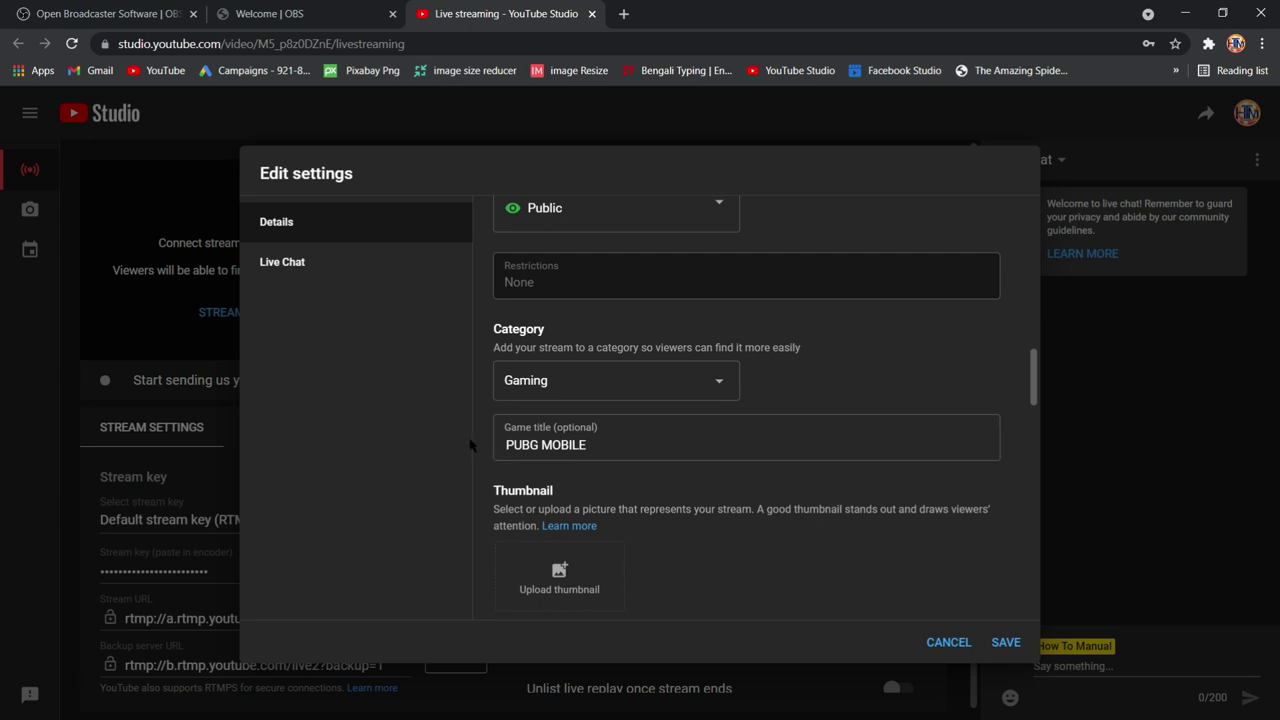
# Step: Review the remaining thumbnail, playlist, audience, paid promotion, language and license options, and save the stream settings
pyautogui.scroll(-1, 485, 441)
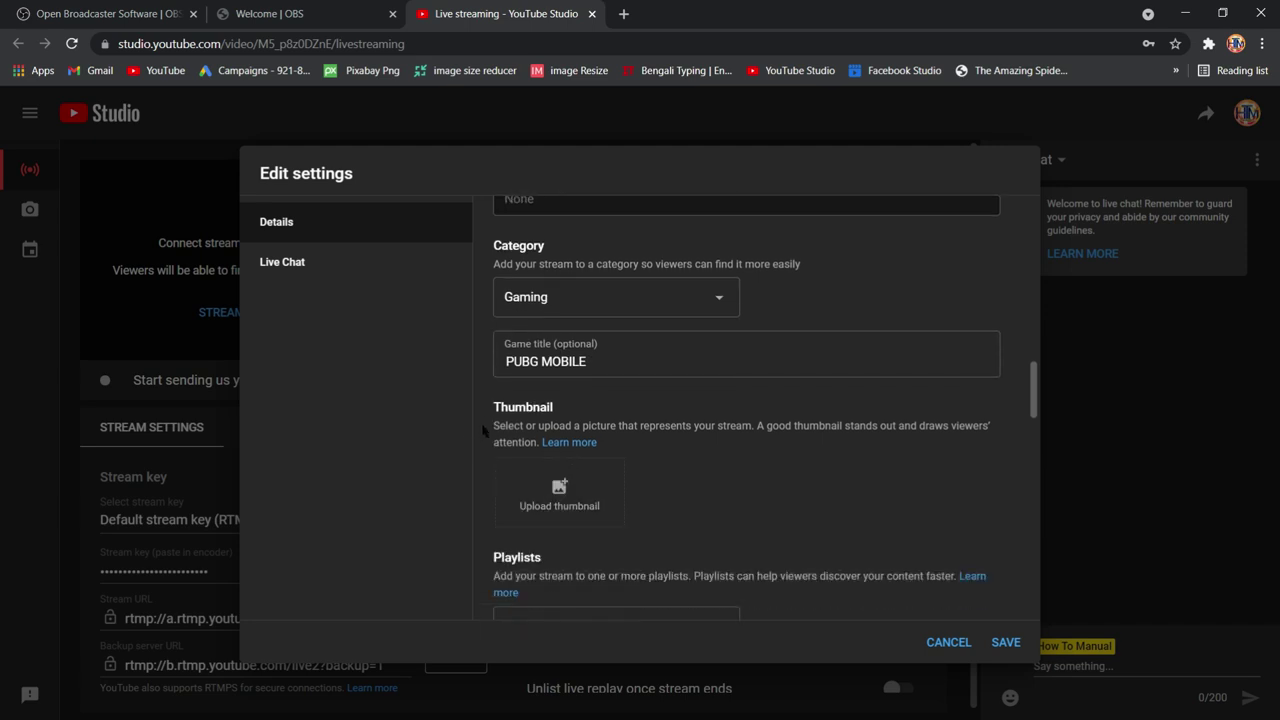
pyautogui.scroll(-4, 484, 431)
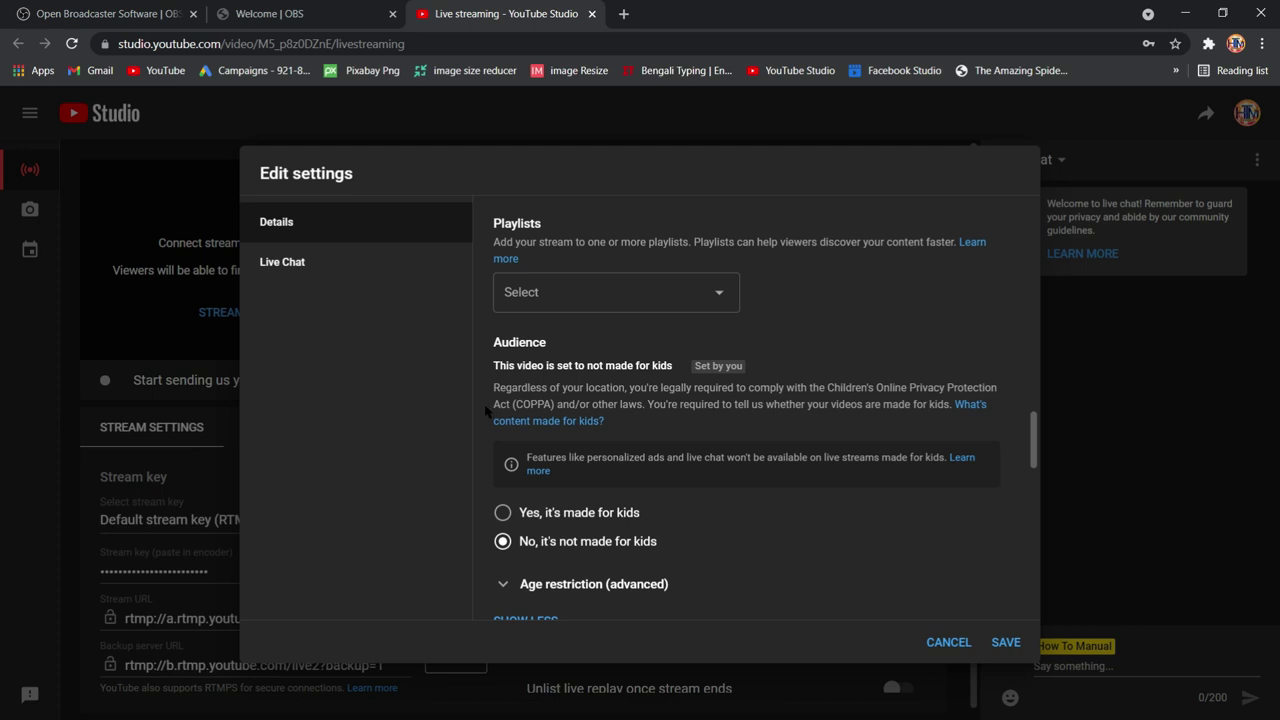
pyautogui.scroll(-3, 485, 410)
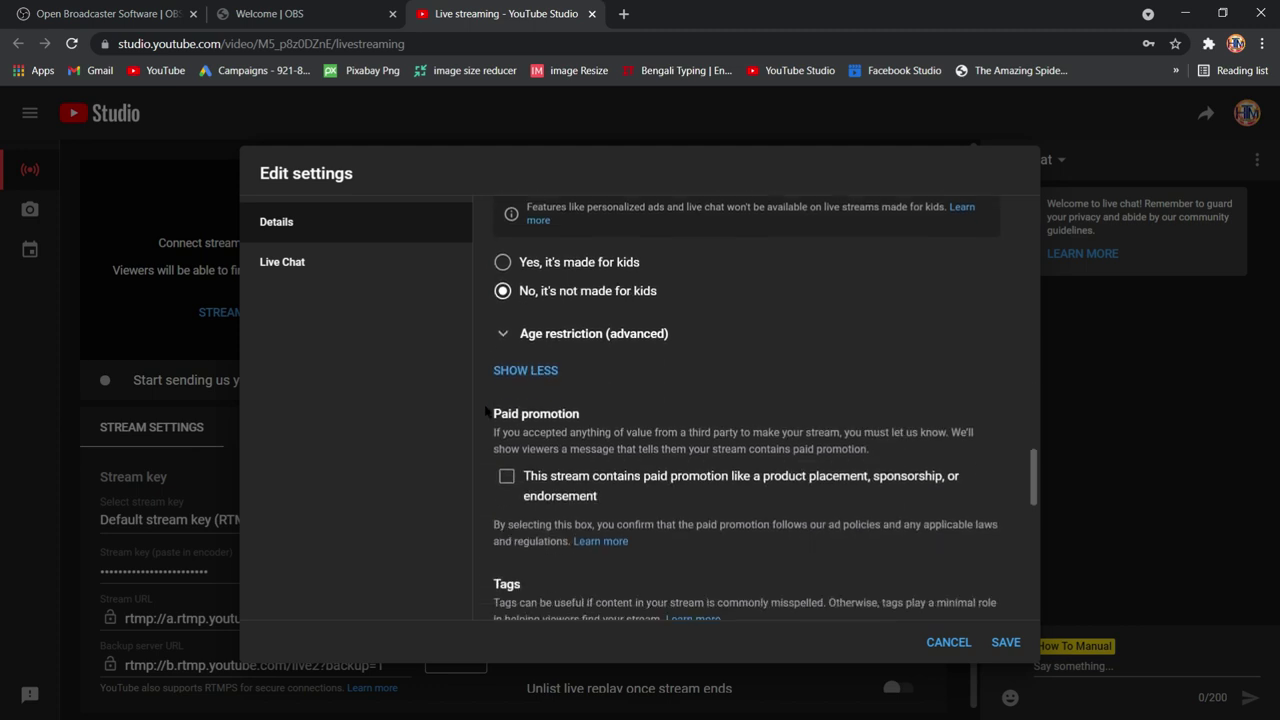
pyautogui.scroll(-7, 485, 410)
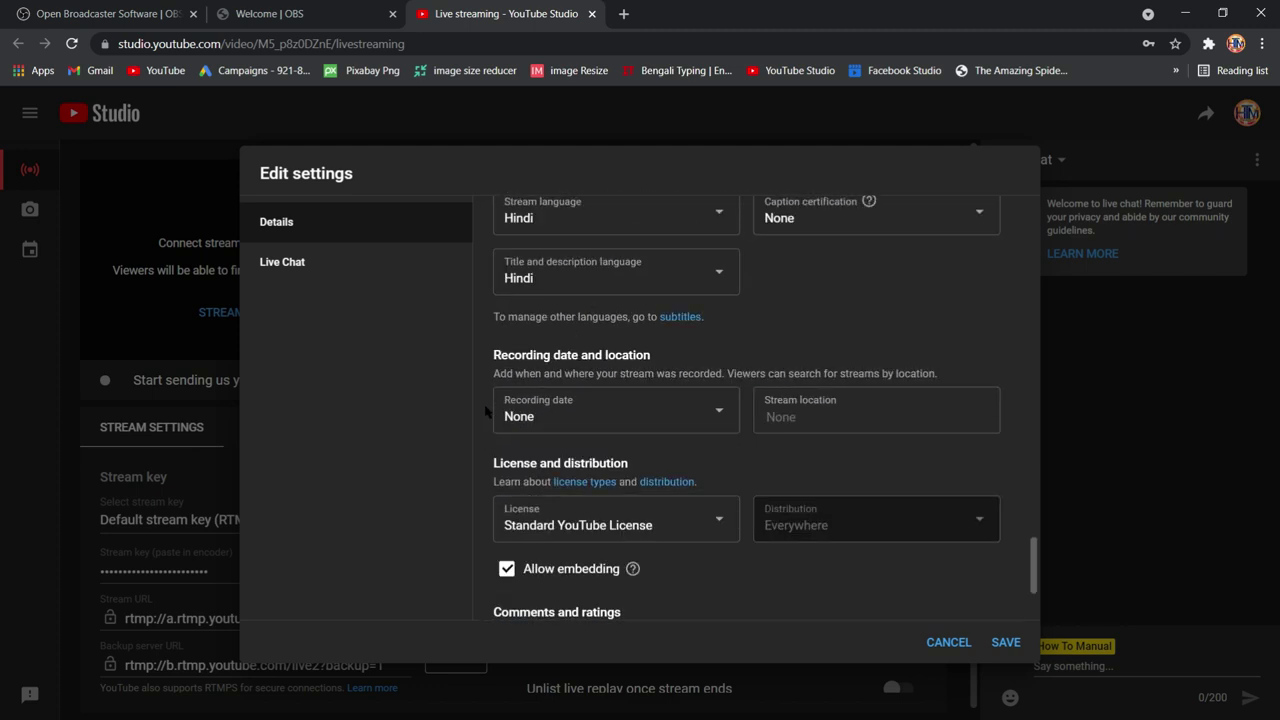
pyautogui.scroll(10, 485, 410)
pyautogui.scroll(-9, 600, 330)
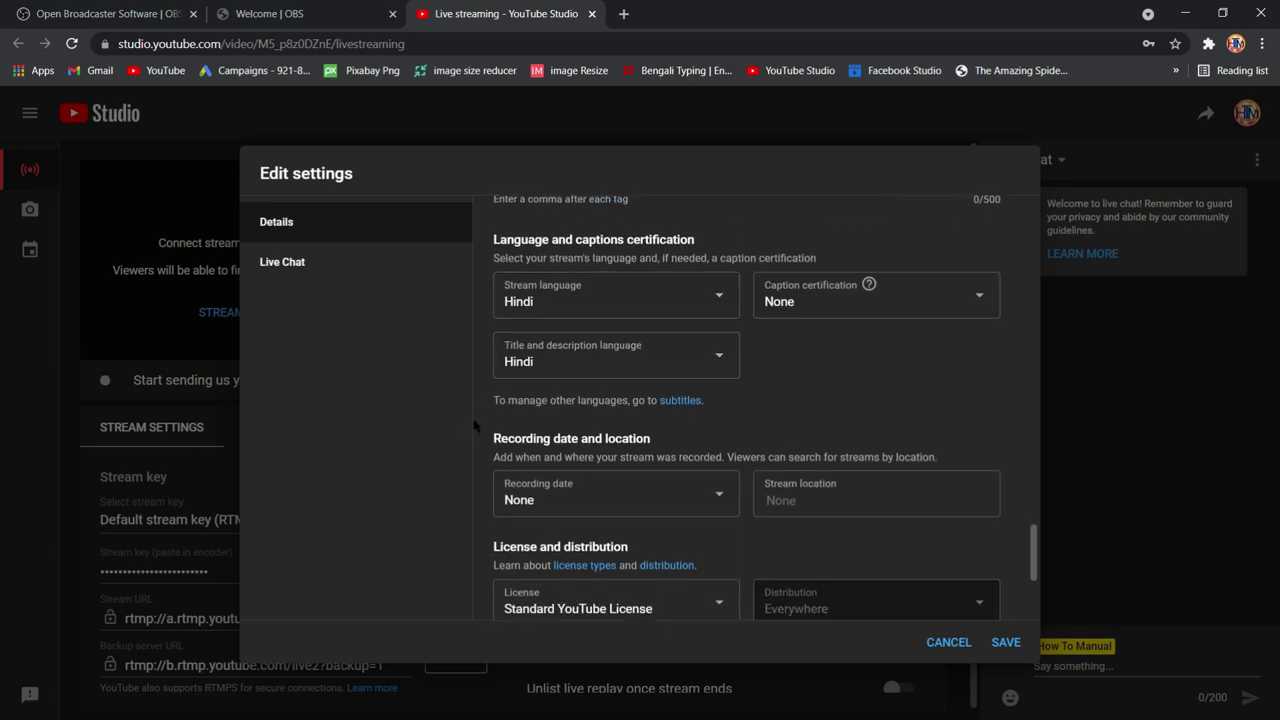
pyautogui.scroll(12, 476, 425)
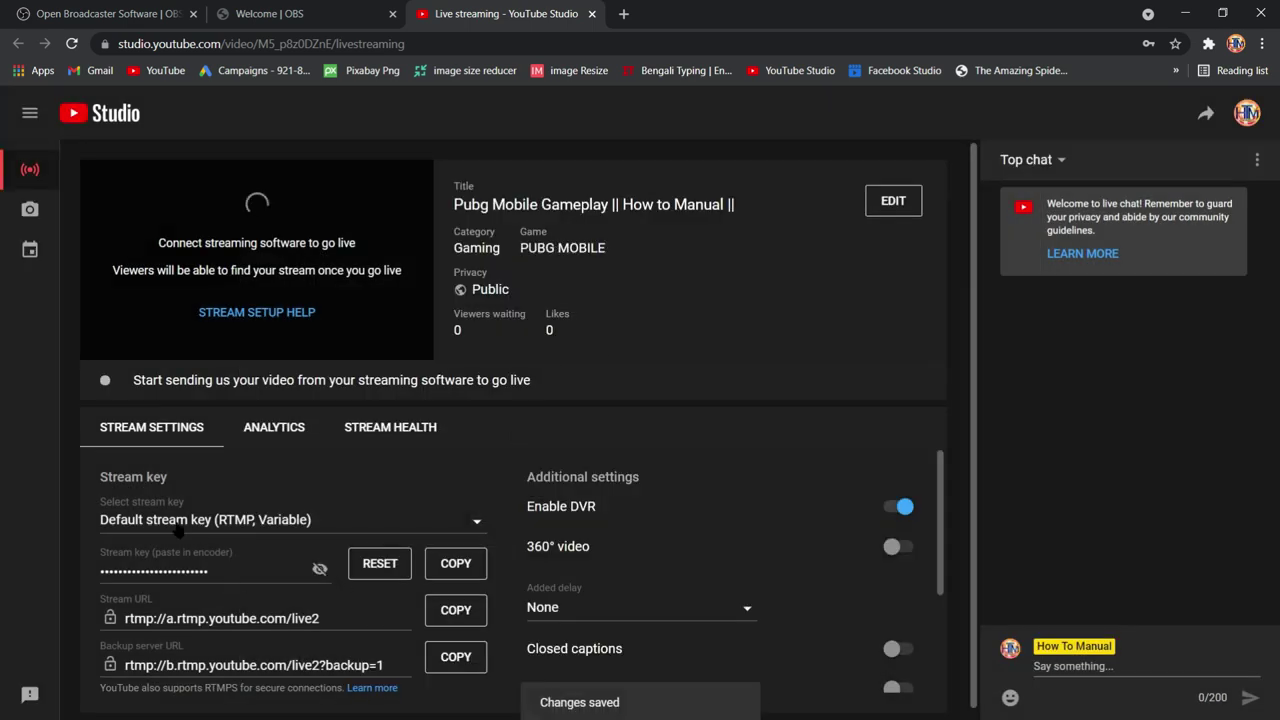
# Step: Copy the YouTube stream key into the OBS wizard's stream key field and apply the settings the wizard recommends
pyautogui.click(456, 563)
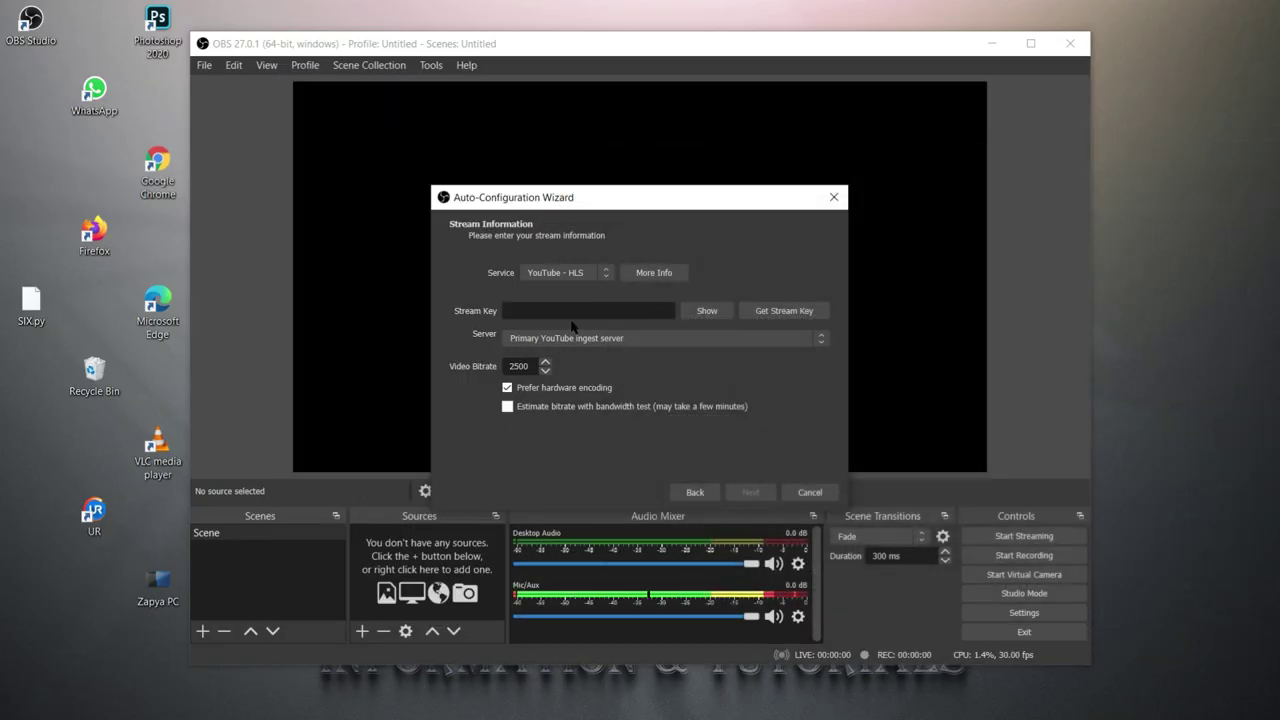
pyautogui.click(571, 314)
pyautogui.hotkey('ctrl', 'v')
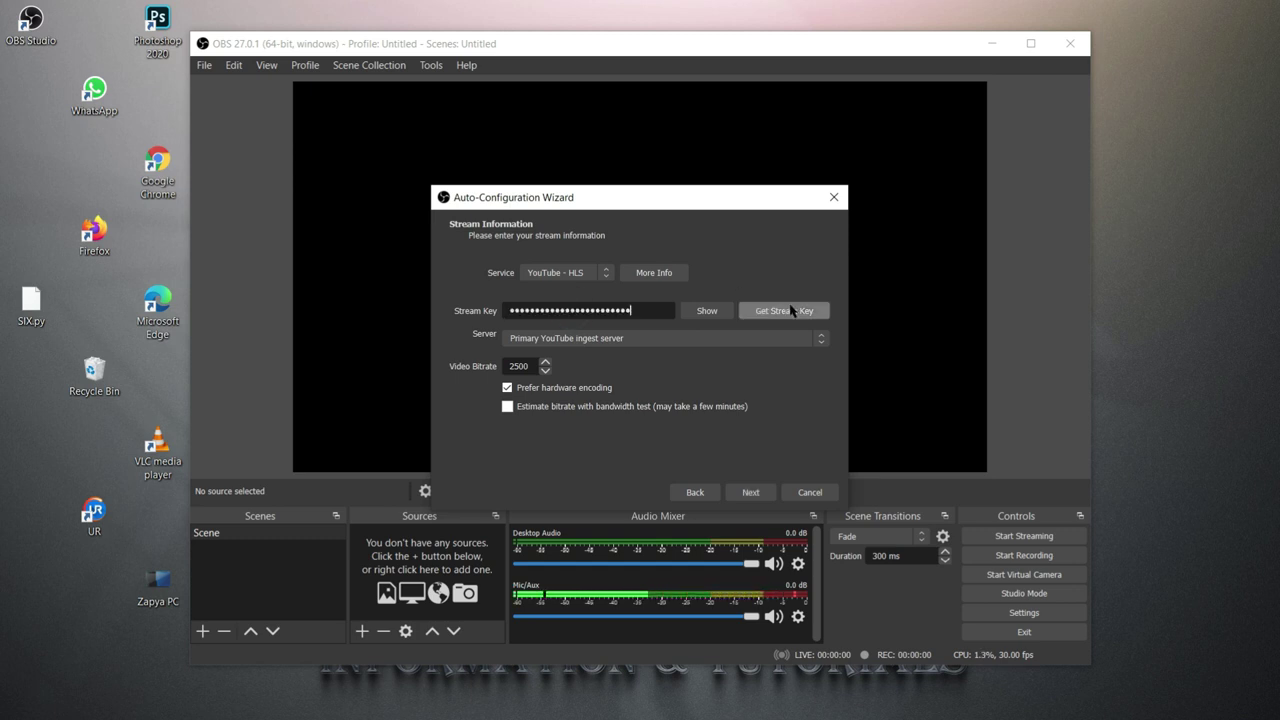
pyautogui.click(752, 491)
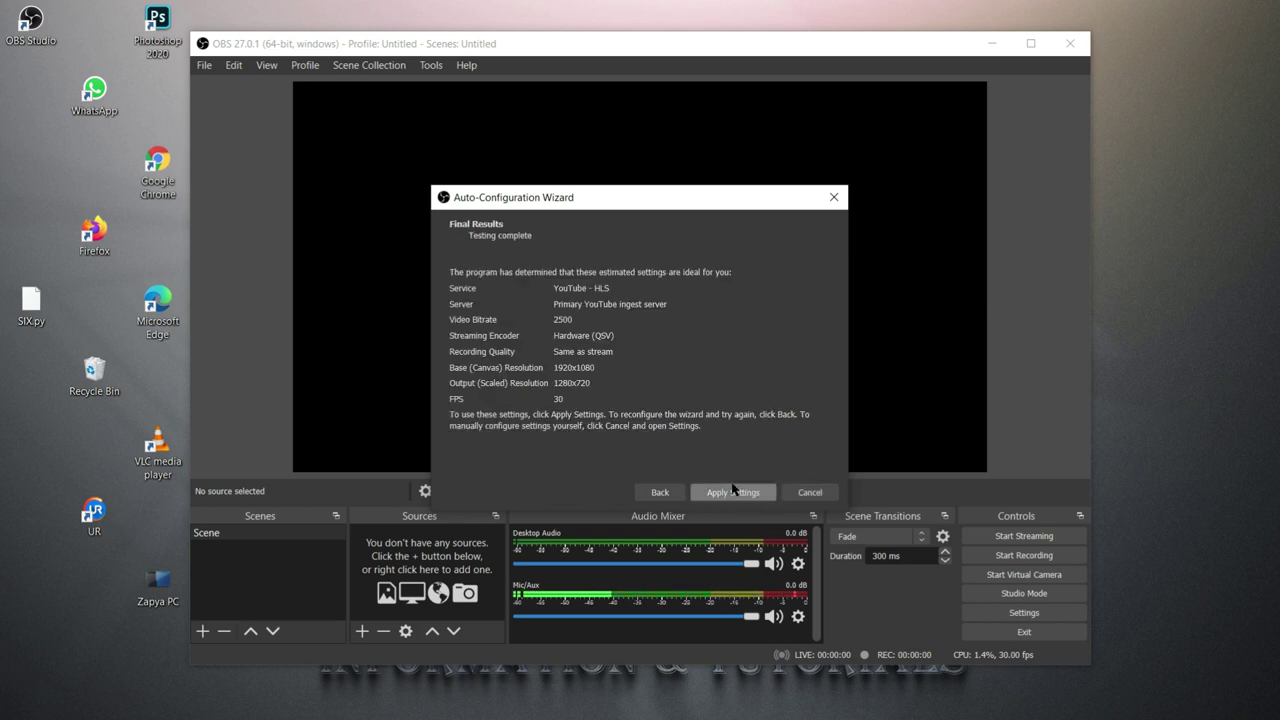
pyautogui.click(733, 490)
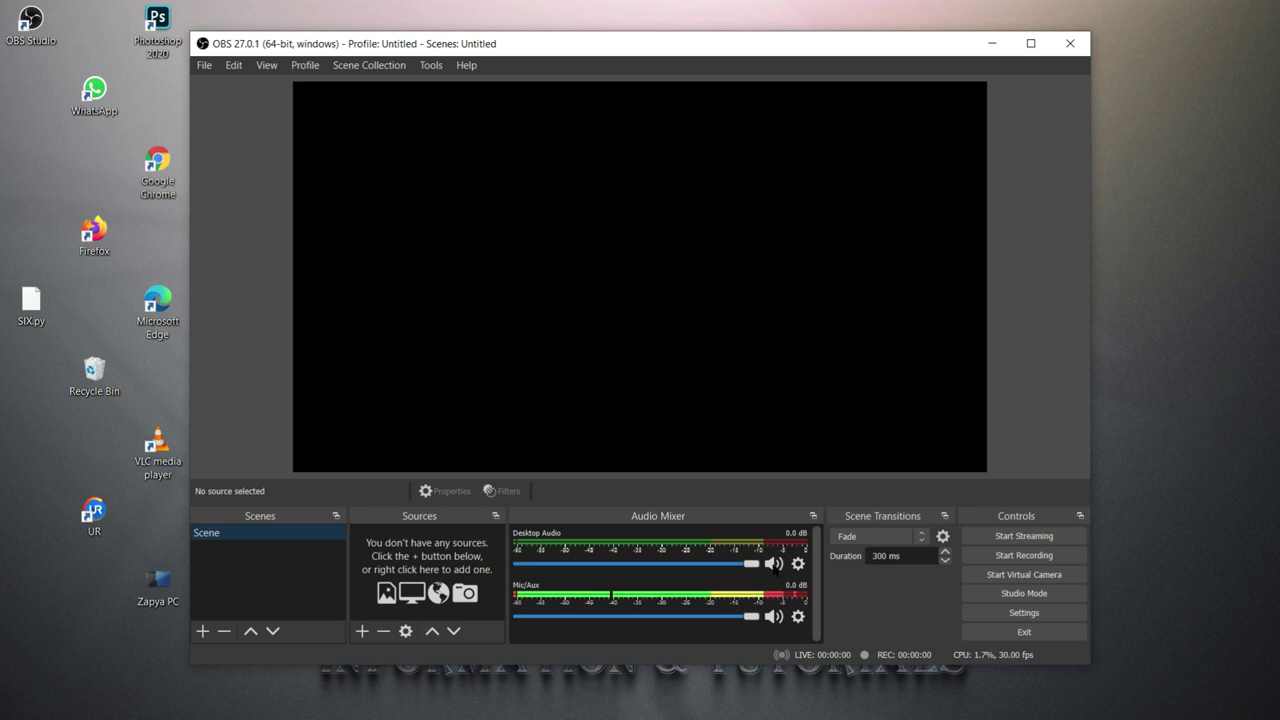
# Step: Mute both the Desktop Audio and Mic/Aux channels in the audio mixer
pyautogui.click(774, 564)
pyautogui.click(775, 617)
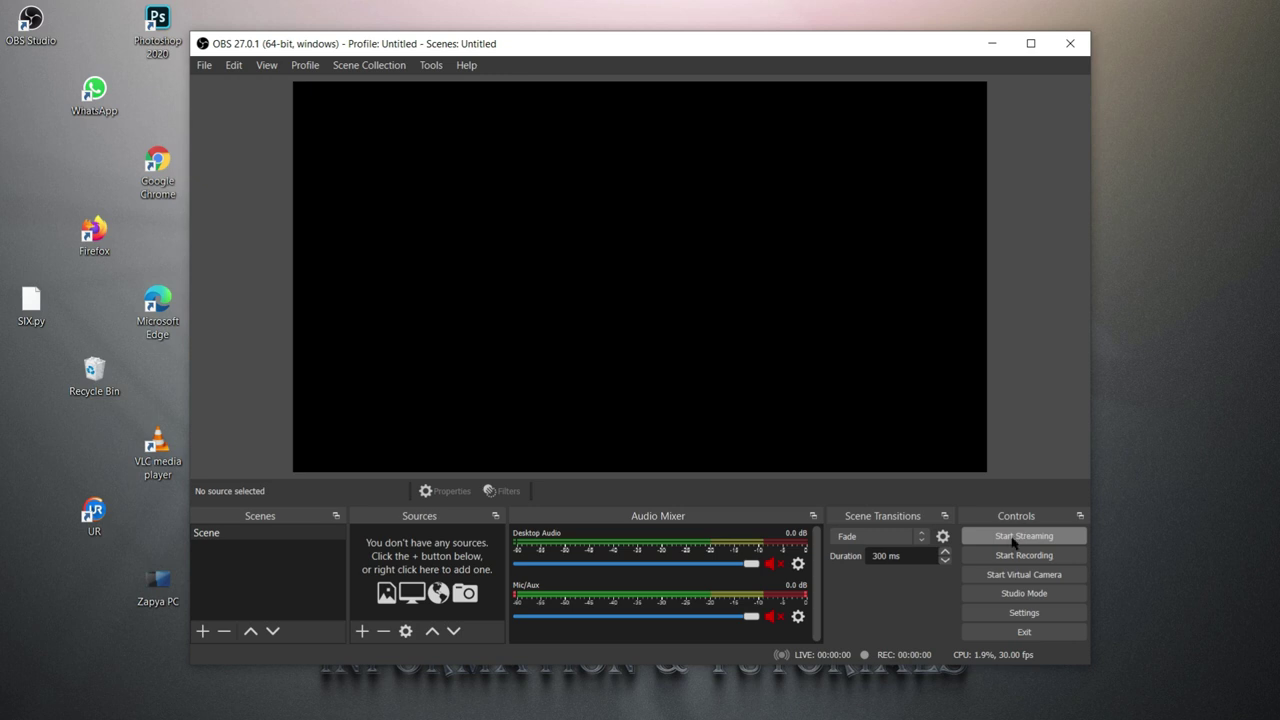
# Step: Add a new VLC Video Source to the scene, keeping its default name and making it visible
pyautogui.click(361, 631)
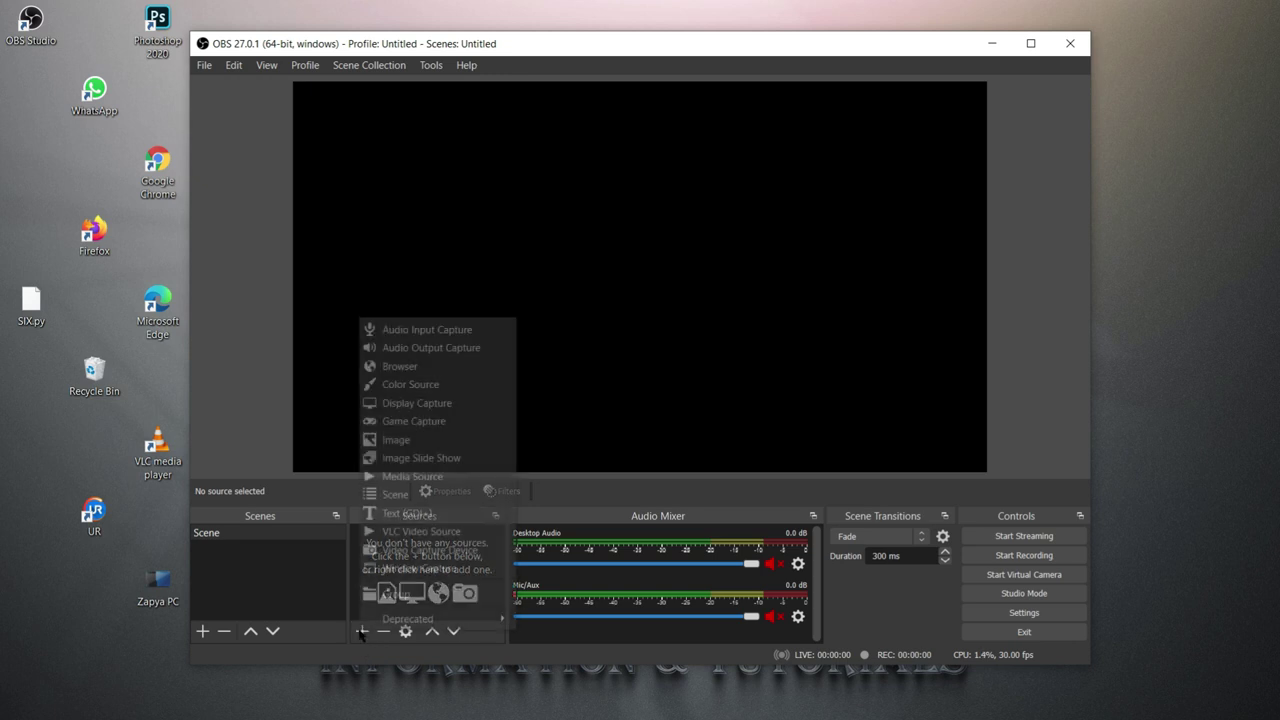
pyautogui.click(413, 535)
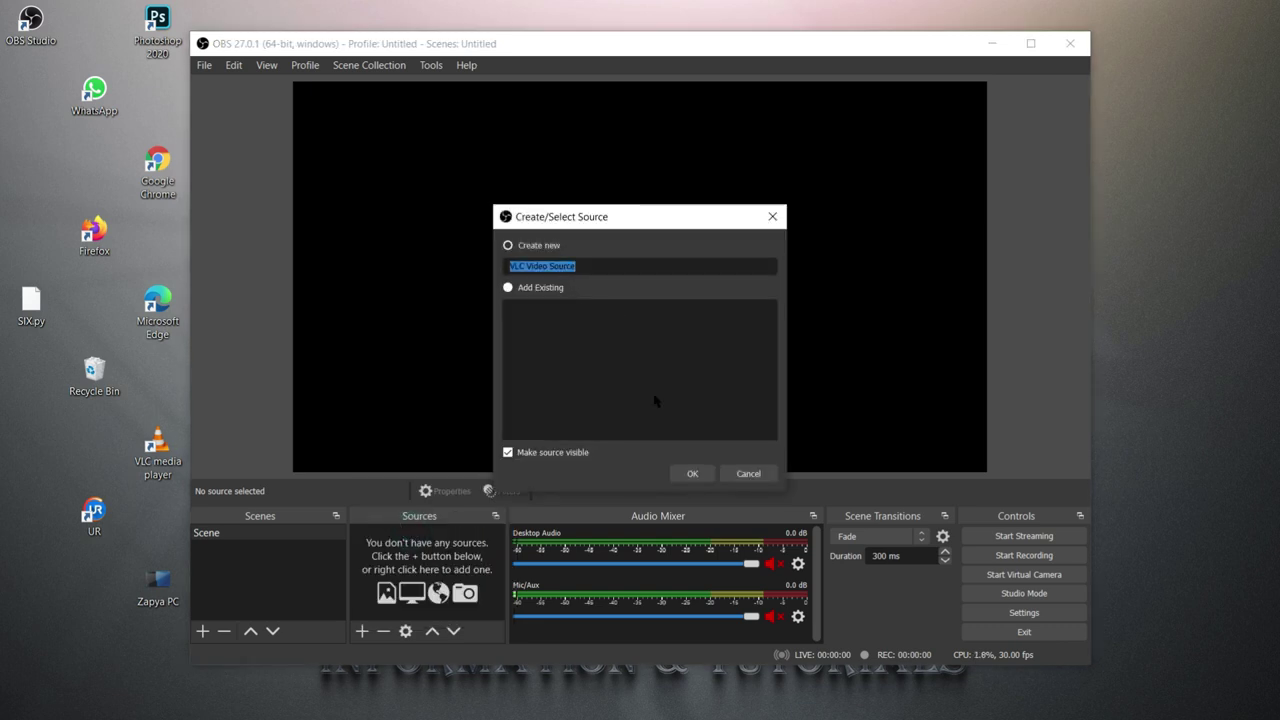
pyautogui.click(508, 247)
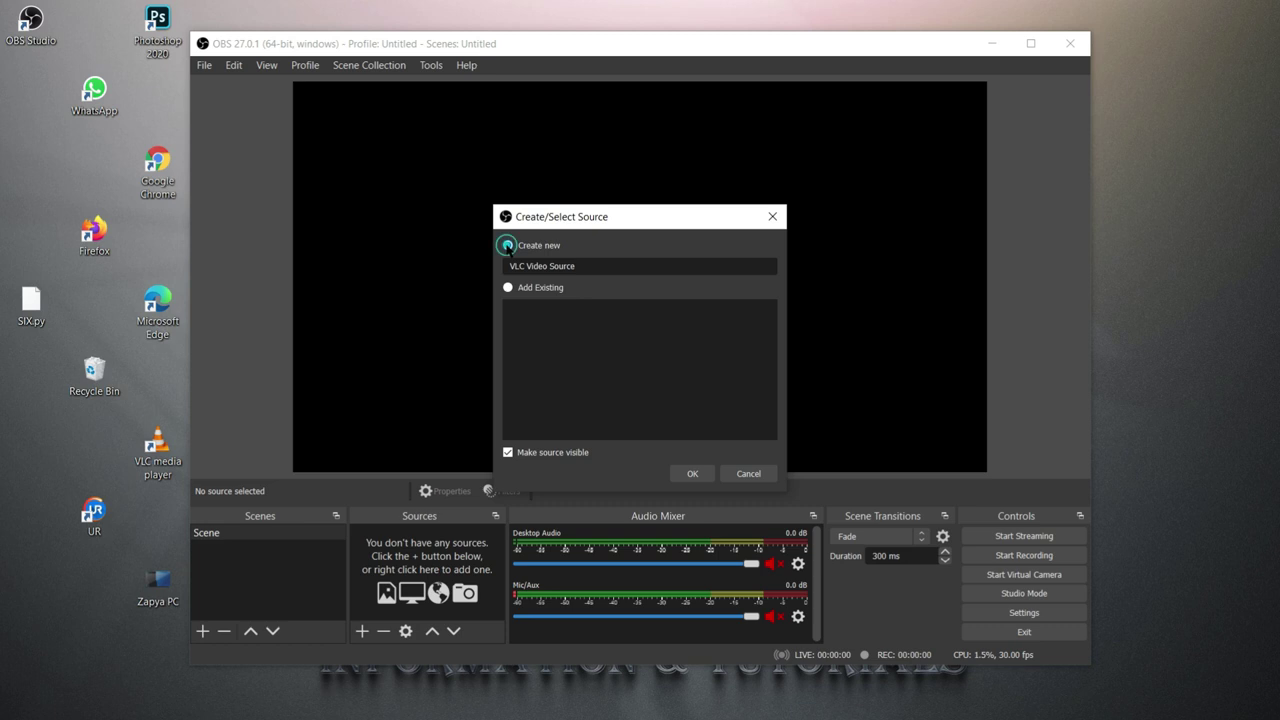
pyautogui.click(692, 474)
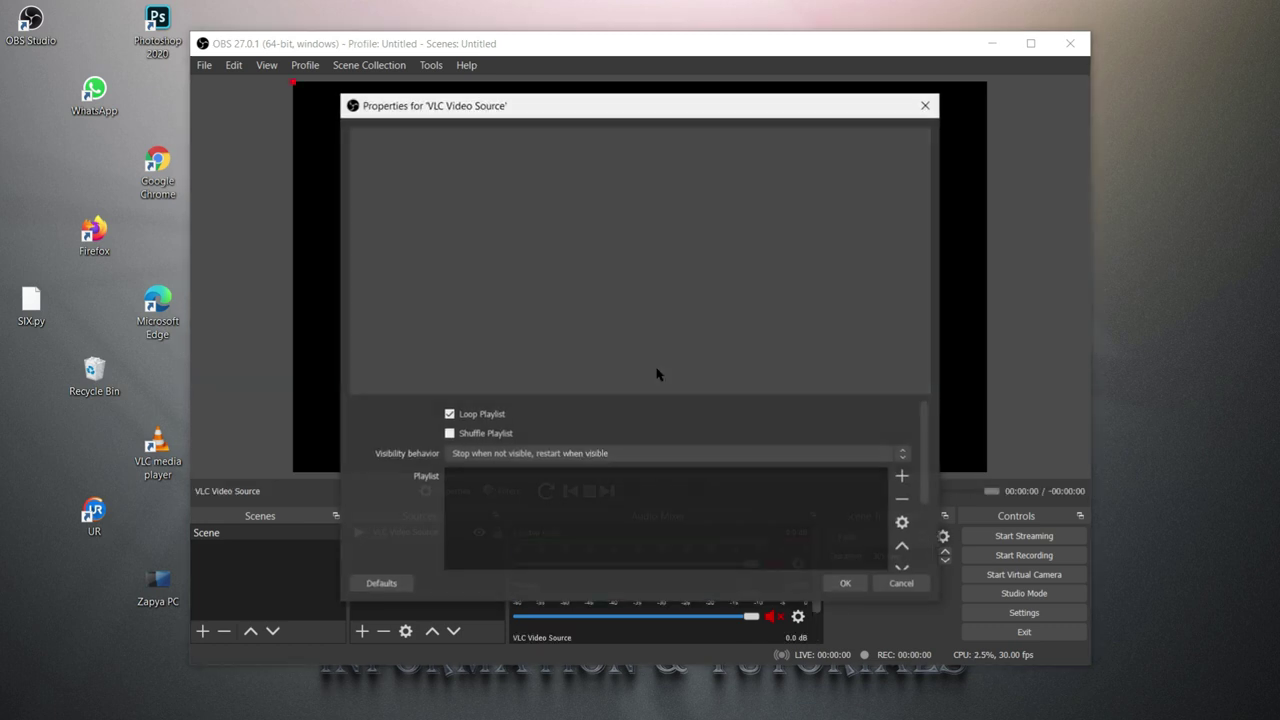
# Step: Add the gameplay videos TDM 1.mp4 through TDM 6.mp4 from the Gameplay folder to the VLC source's playlist
pyautogui.click(903, 478)
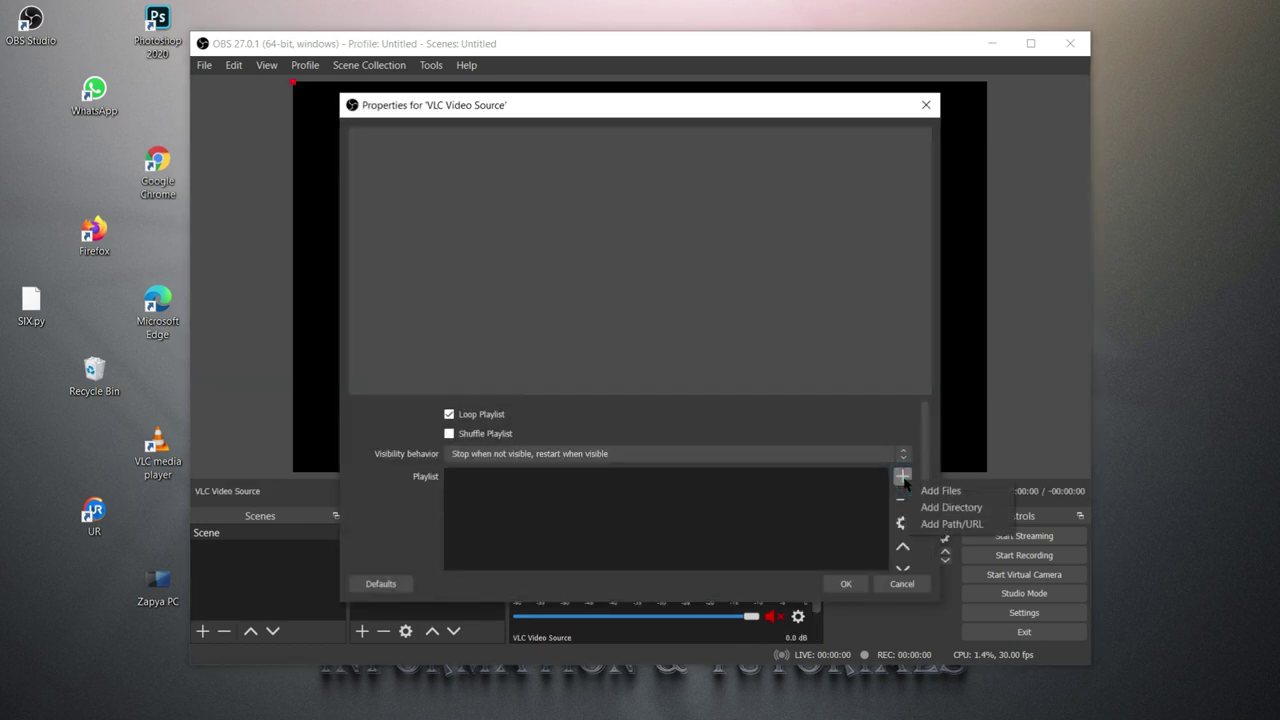
pyautogui.click(941, 491)
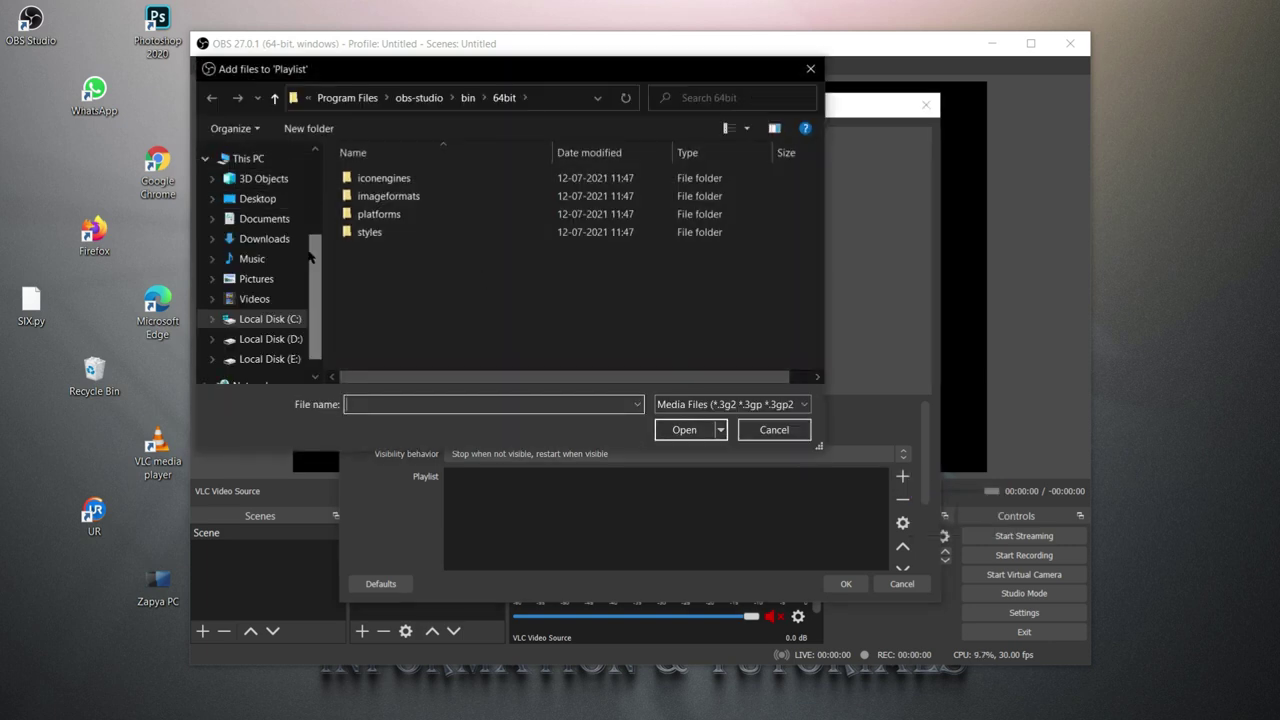
pyautogui.scroll(3, 270, 205)
pyautogui.click(268, 205)
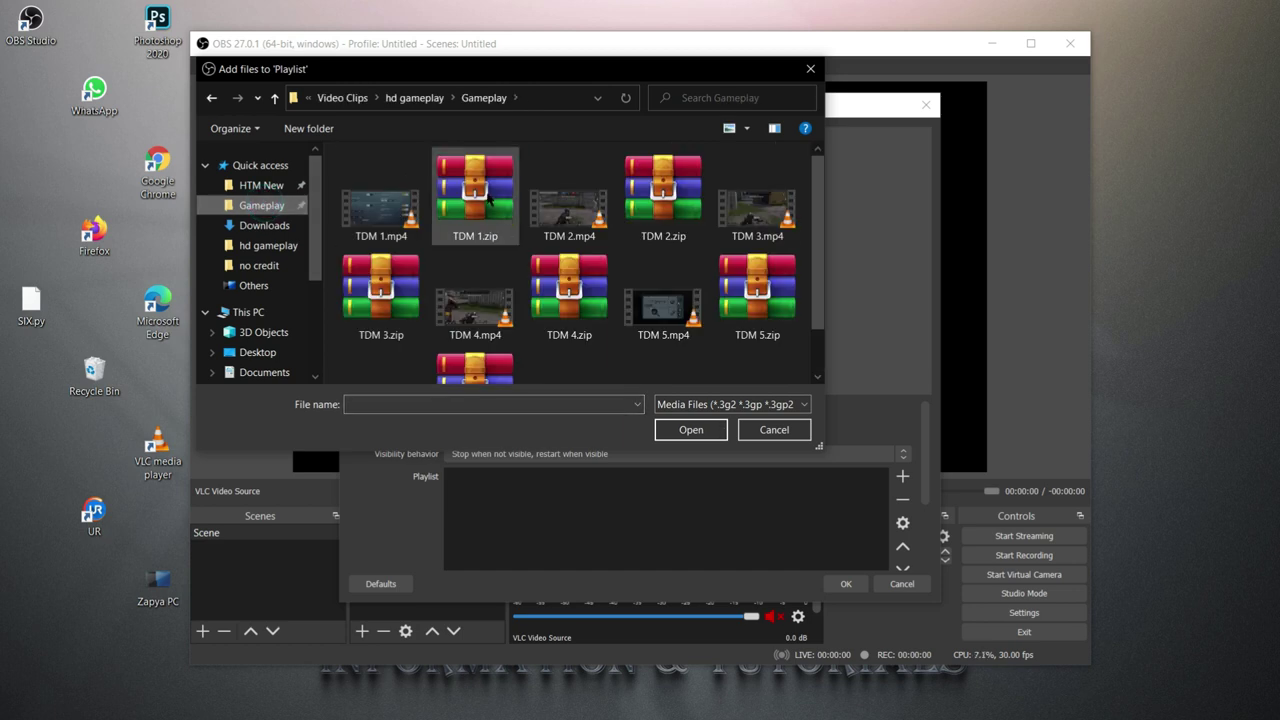
pyautogui.click(383, 214)
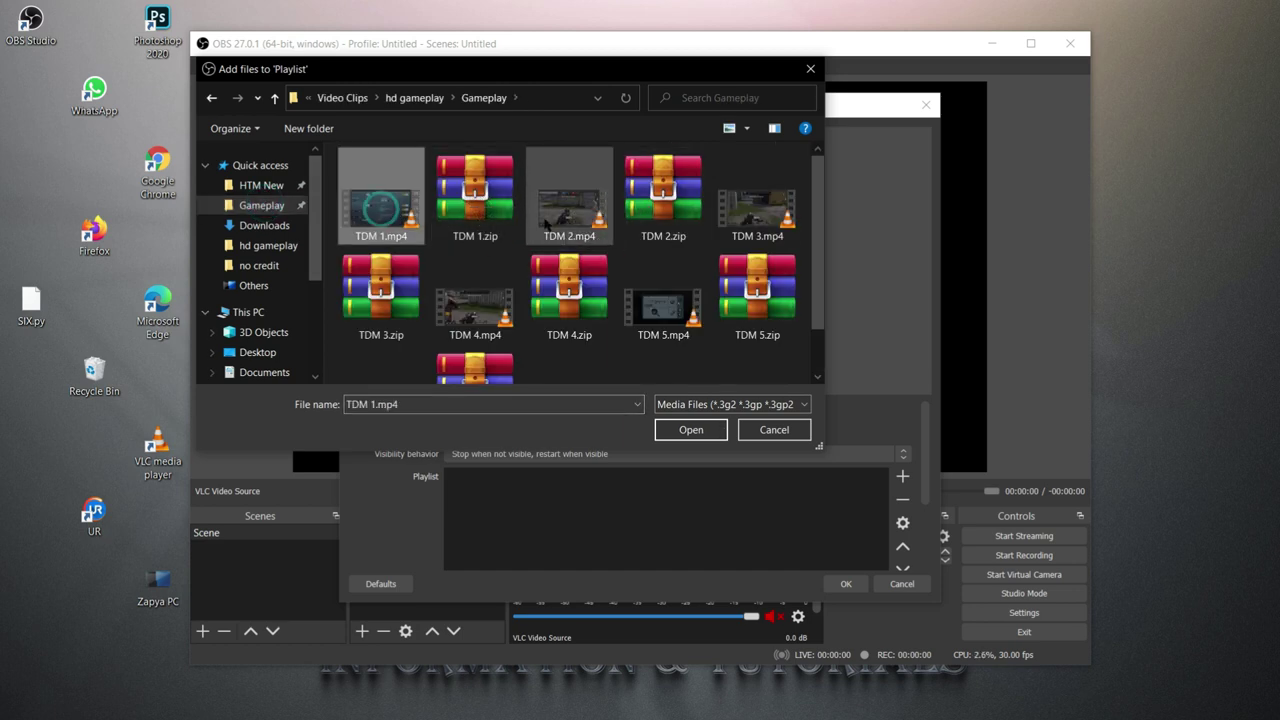
pyautogui.keyDown('ctrl'); pyautogui.click(567, 212); pyautogui.keyUp('ctrl')
pyautogui.keyDown('ctrl'); pyautogui.click(757, 210); pyautogui.keyUp('ctrl')
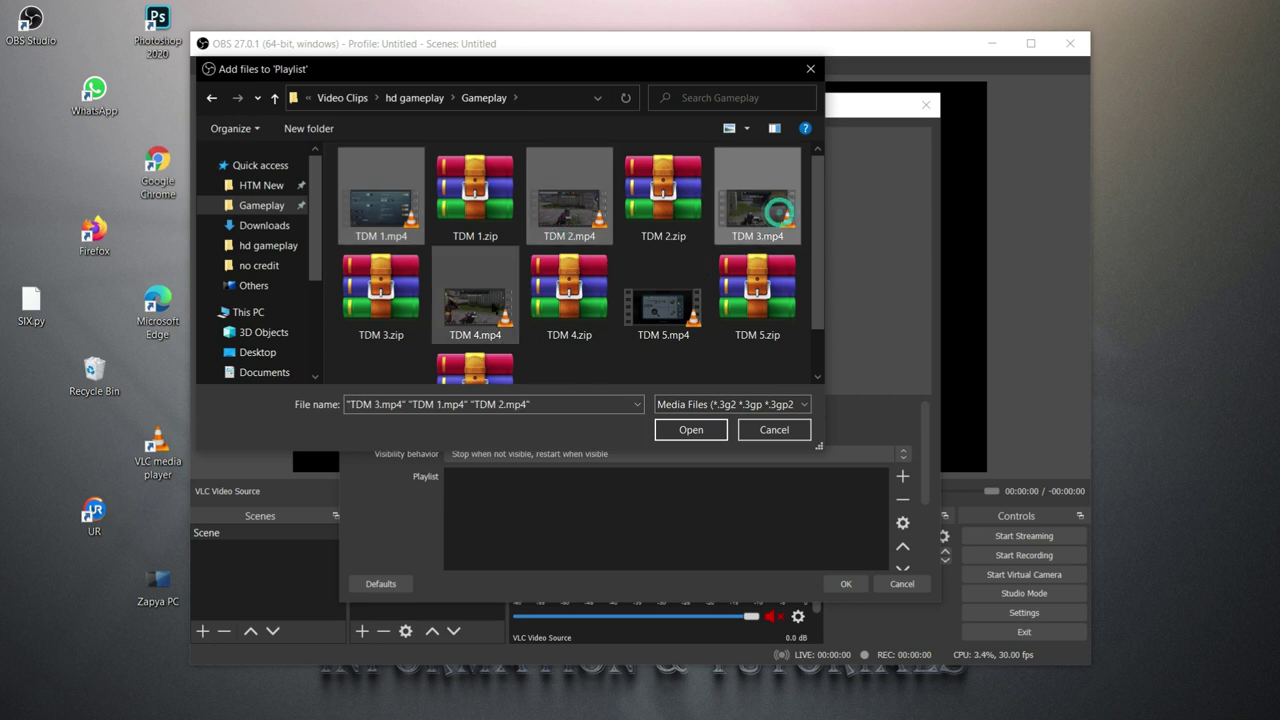
pyautogui.keyDown('ctrl'); pyautogui.click(475, 305); pyautogui.keyUp('ctrl')
pyautogui.scroll(-1, 475, 300)
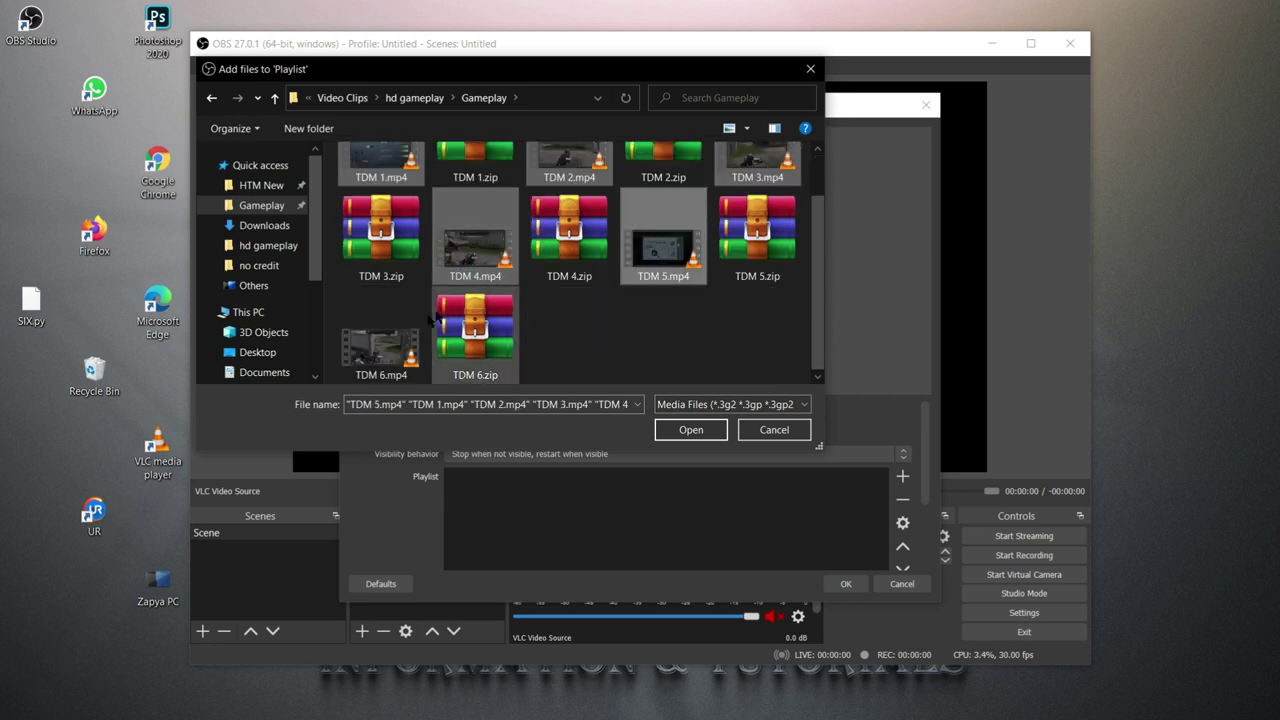
pyautogui.keyDown('ctrl'); pyautogui.click(390, 340); pyautogui.keyUp('ctrl')
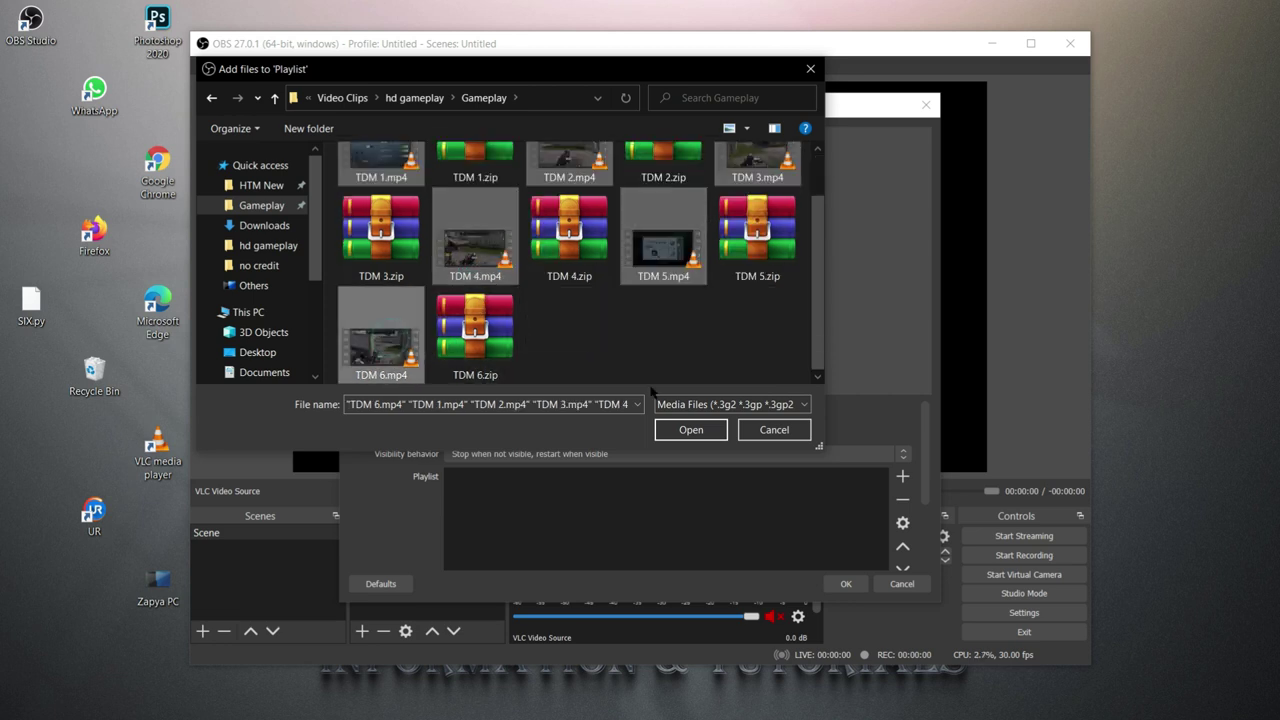
pyautogui.click(690, 430)
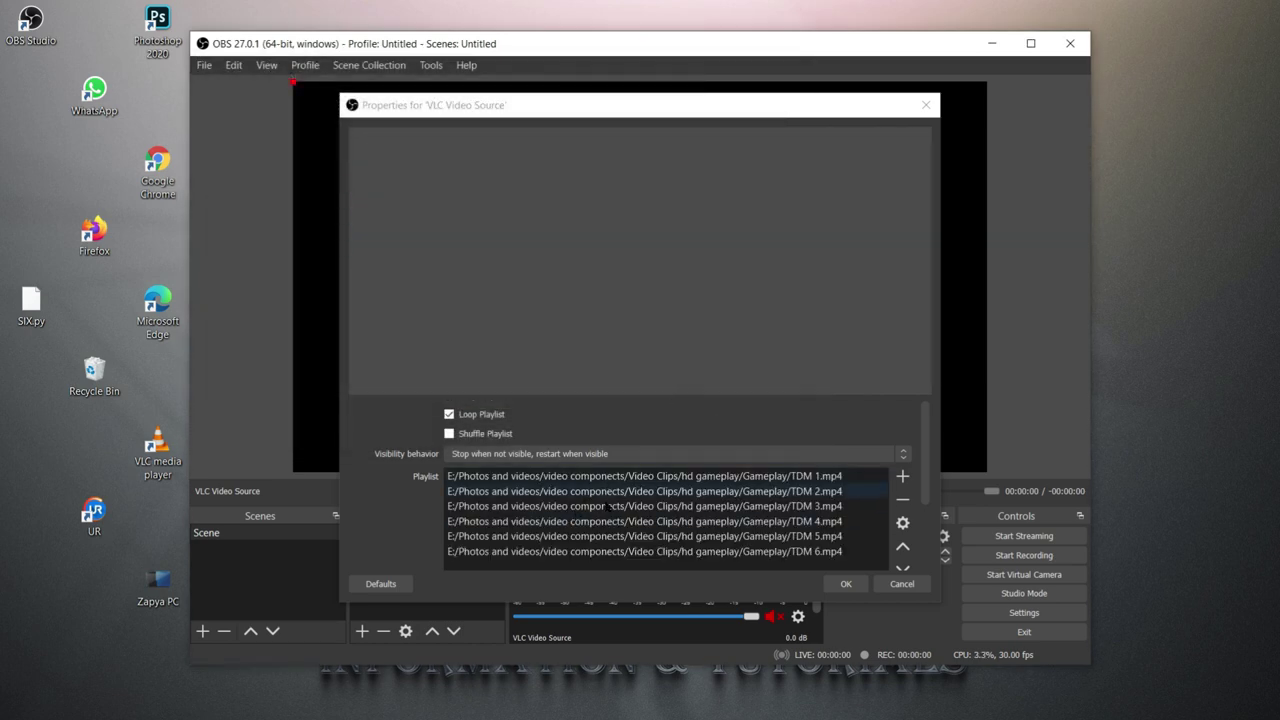
# Step: Enable looping and shuffling for the playlist and accept the VLC source's properties
pyautogui.press('space')
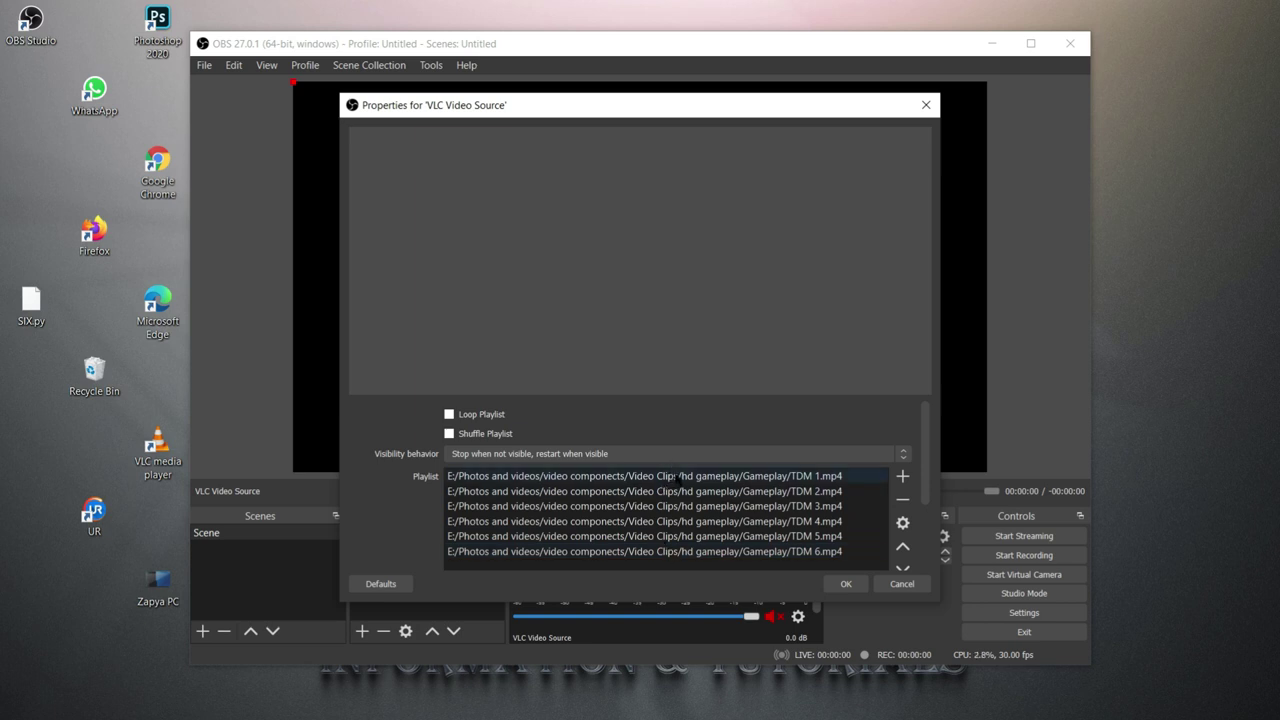
pyautogui.click(449, 414)
pyautogui.click(448, 434)
pyautogui.click(845, 587)
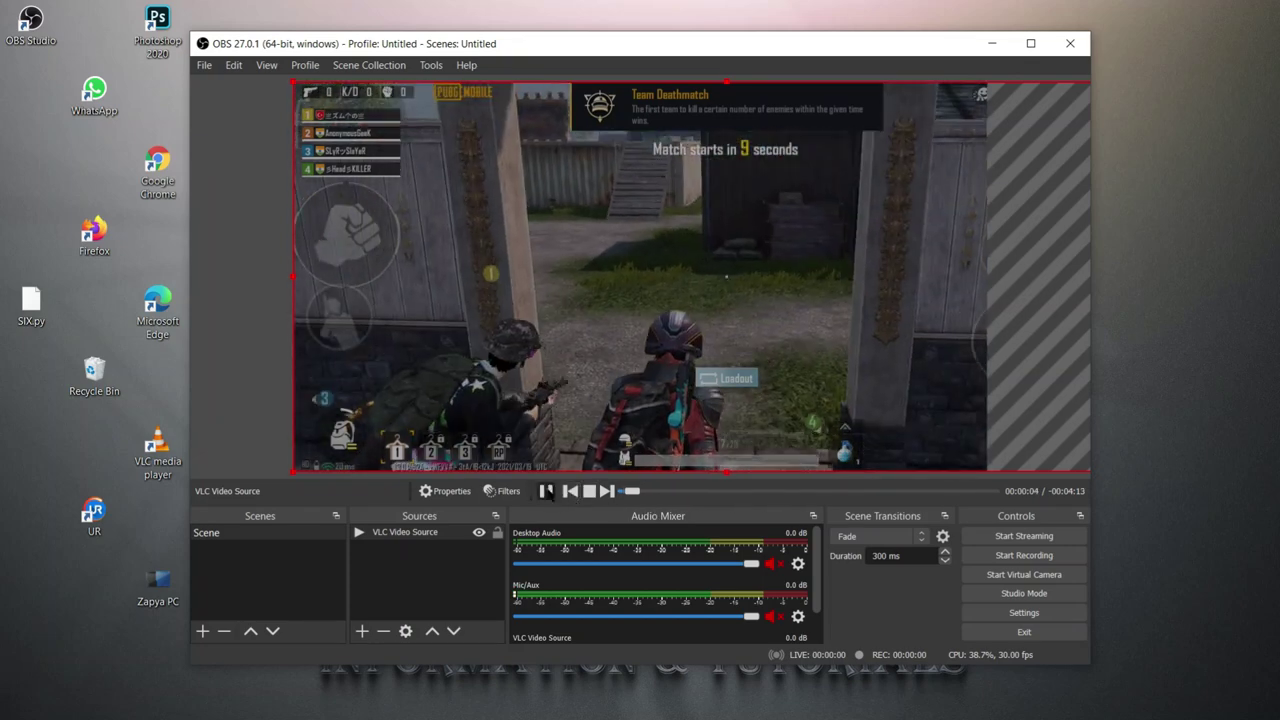
# Step: Start streaming with the VLC video paused and rewound to its beginning, and resume its playback
pyautogui.click(546, 491)
pyautogui.moveTo(629, 491); pyautogui.dragTo(624, 491)
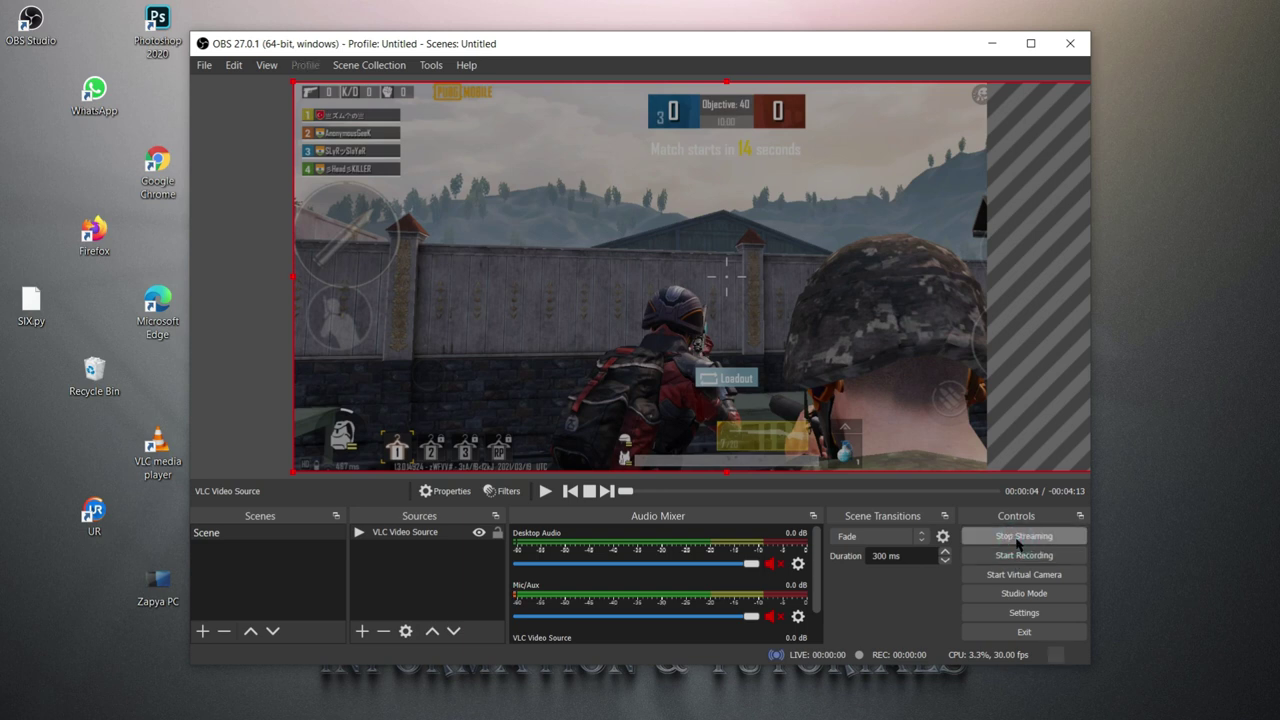
pyautogui.click(545, 496)
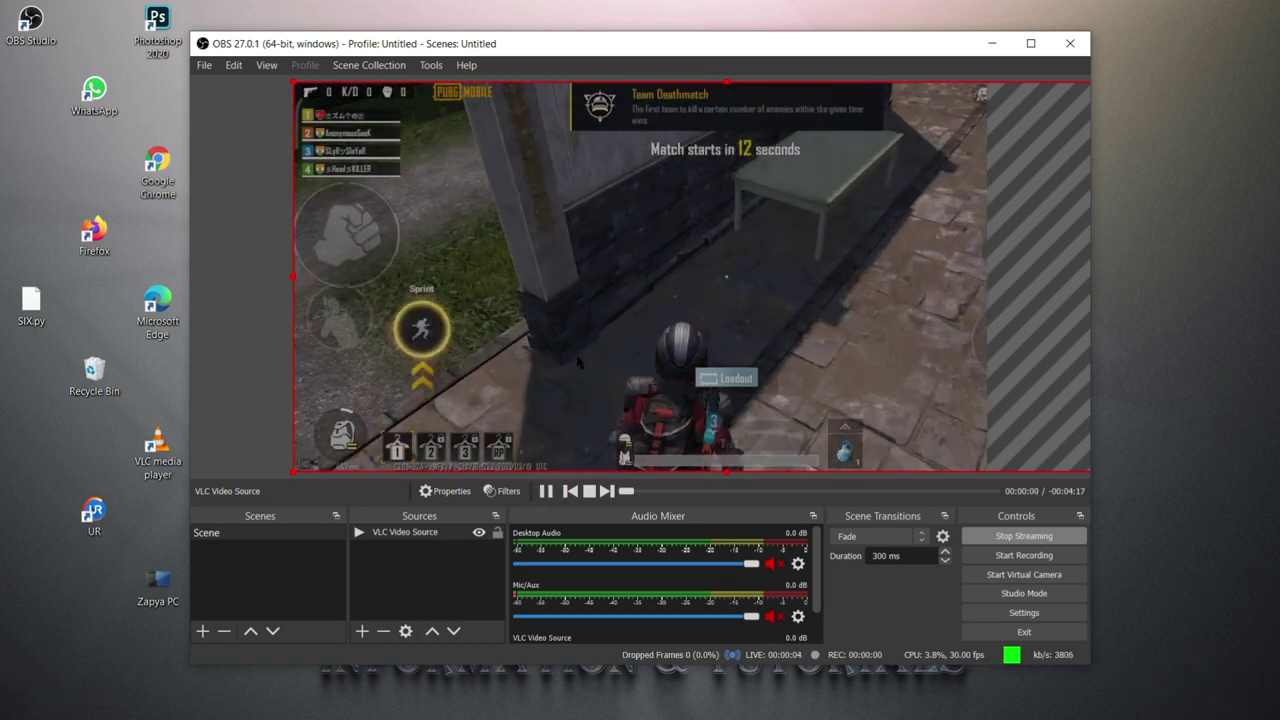
# Step: Switch to YouTube Studio in Chrome to check the live stream, and open the live video from the channel's page
pyautogui.moveTo(1269, 342)
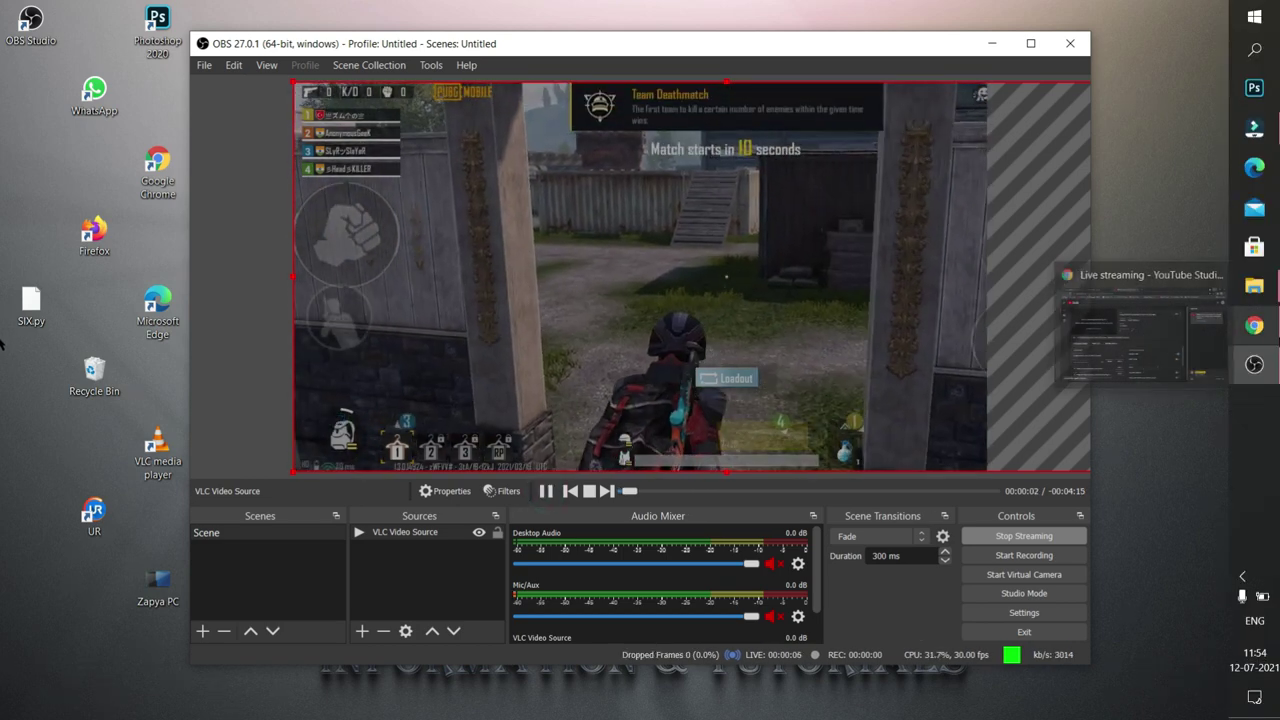
pyautogui.click(1266, 334)
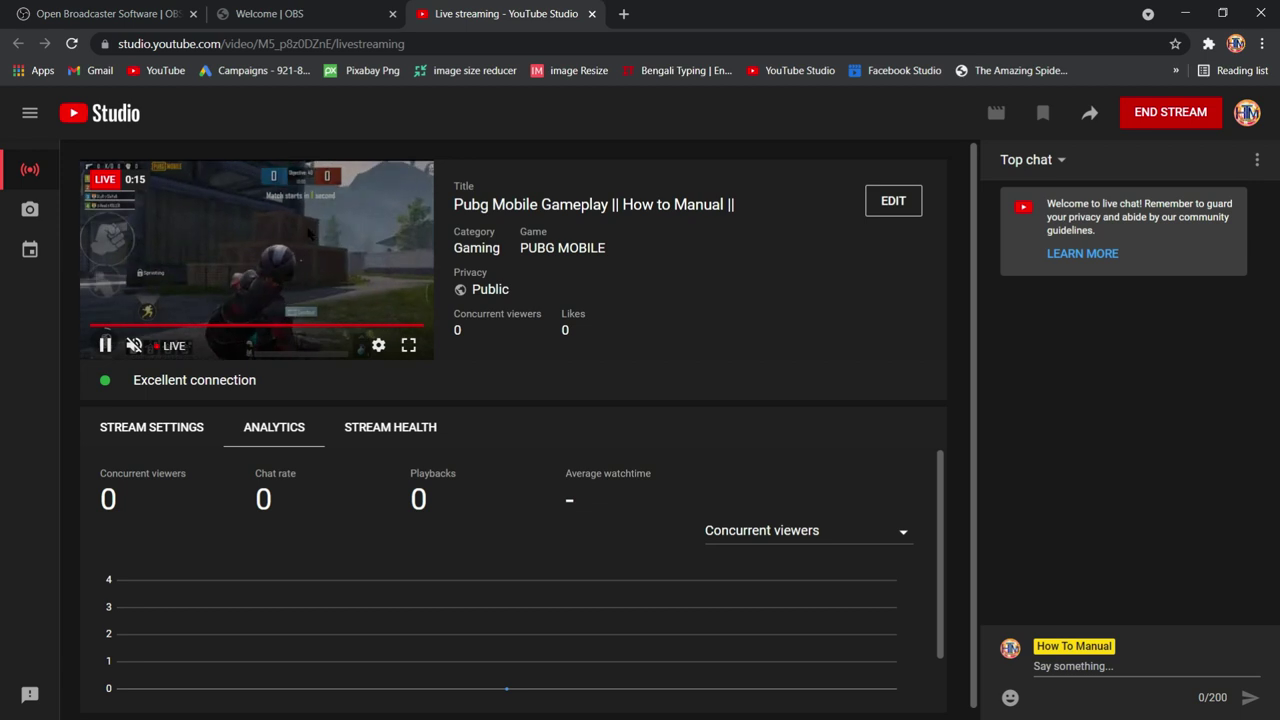
pyautogui.click(622, 14)
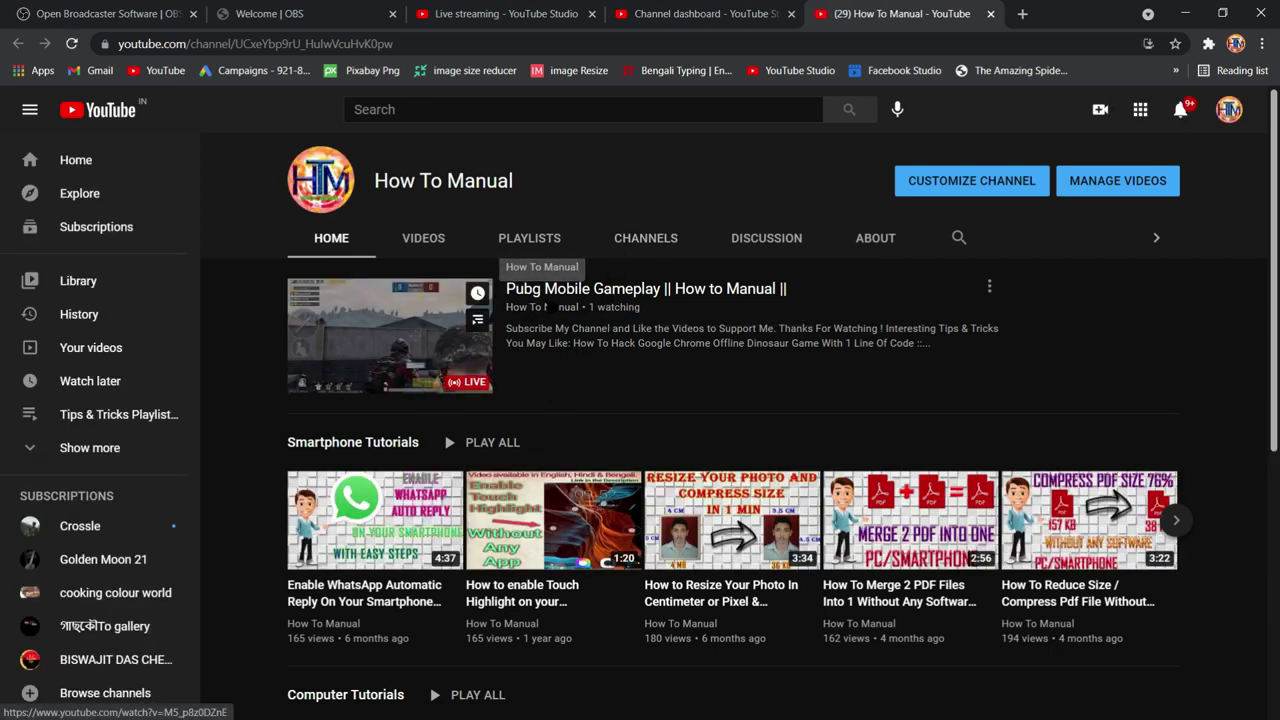
pyautogui.click(563, 295)
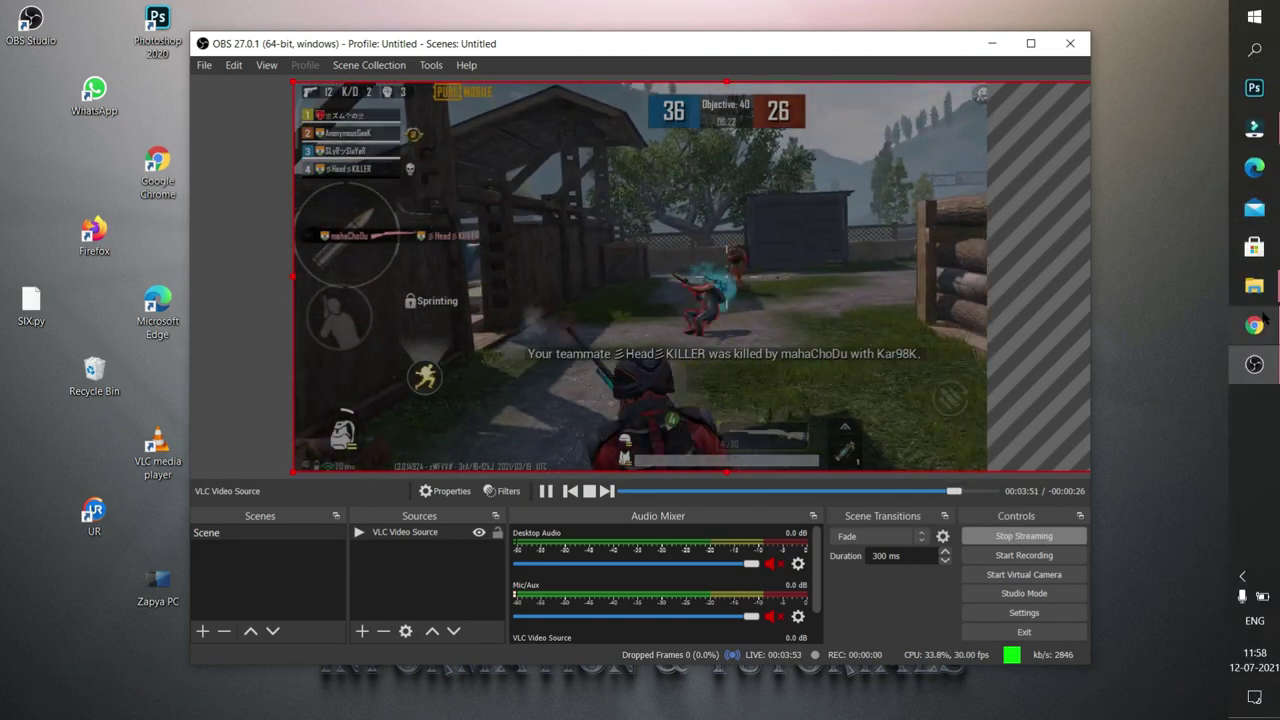
# Step: Return to YouTube Studio in Chrome, end the live stream and proceed past the congratulations message
pyautogui.click(1254, 363)
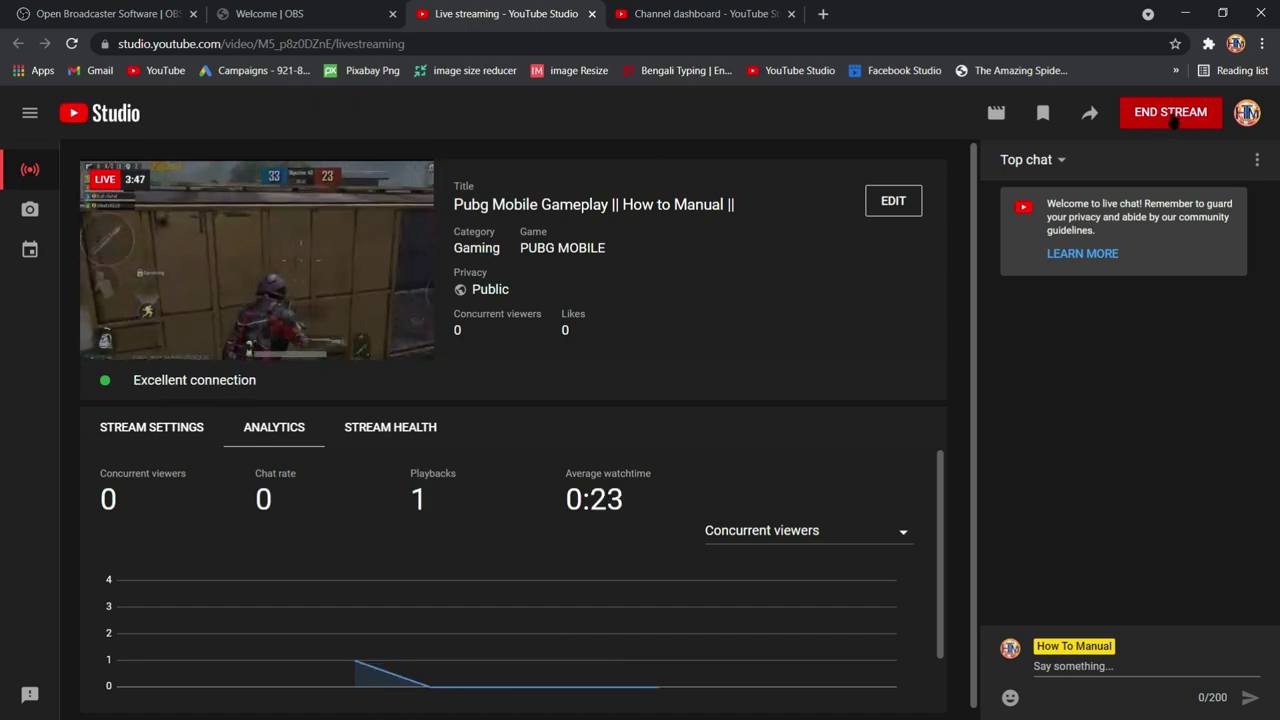
pyautogui.click(1170, 112)
pyautogui.click(788, 471)
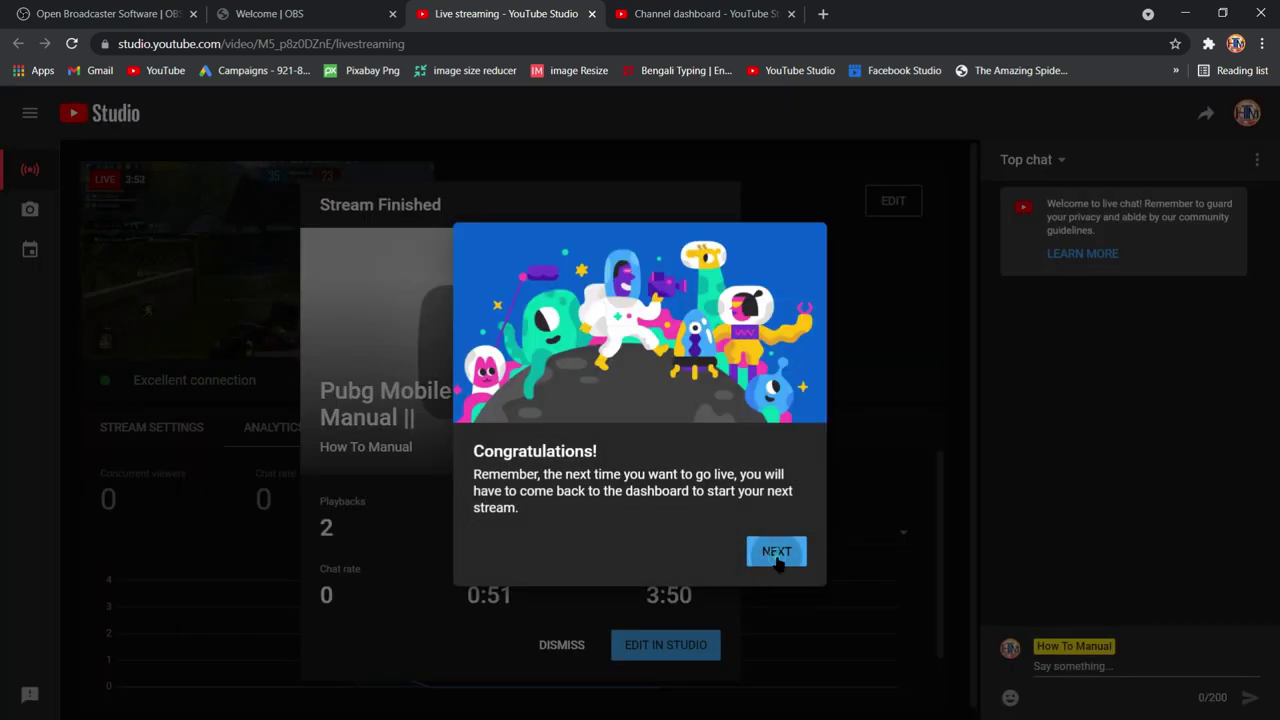
pyautogui.click(777, 556)
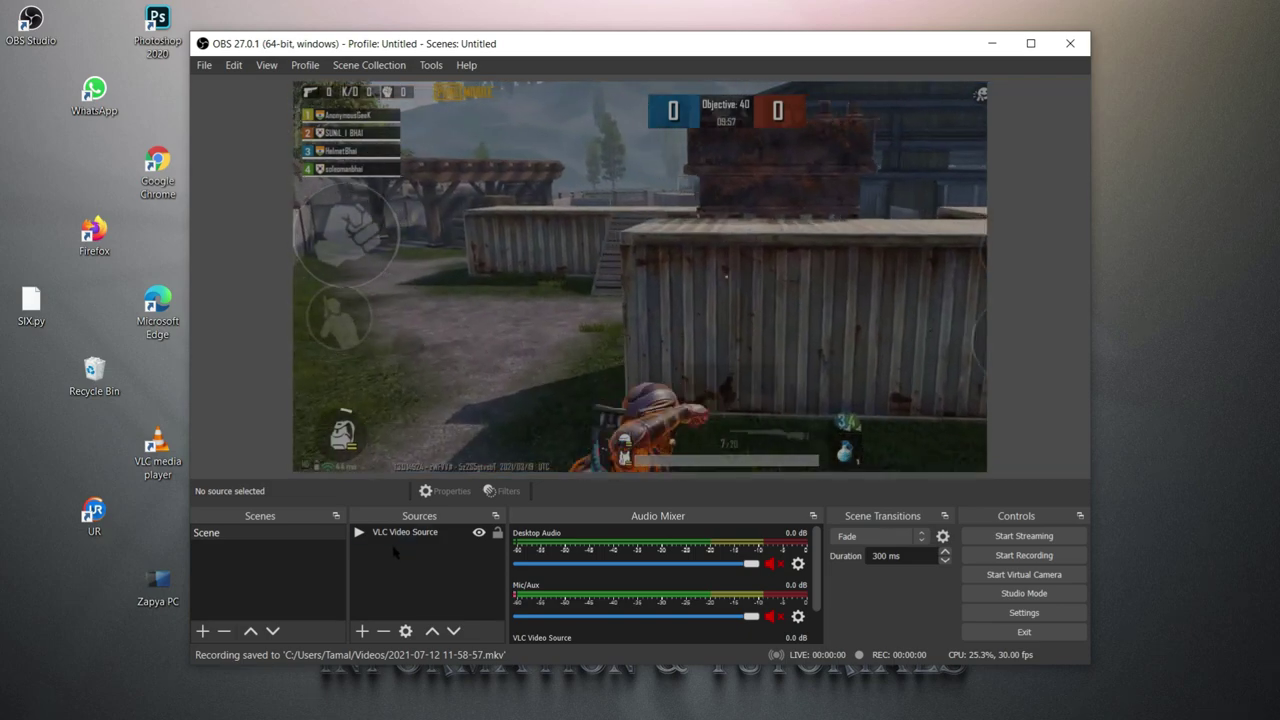
# Step: Switch back to OBS and remove the VLC Video Source from the scene, confirming the removal
pyautogui.click(407, 537)
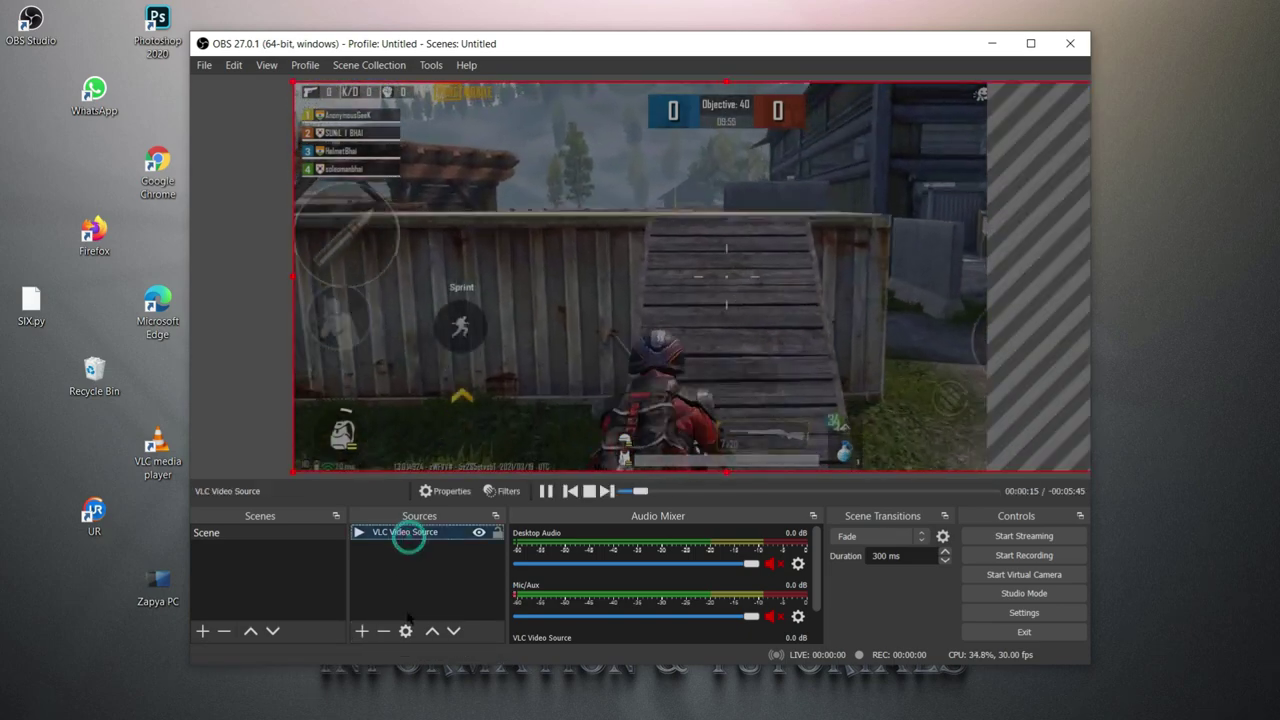
pyautogui.click(383, 631)
pyautogui.click(712, 382)
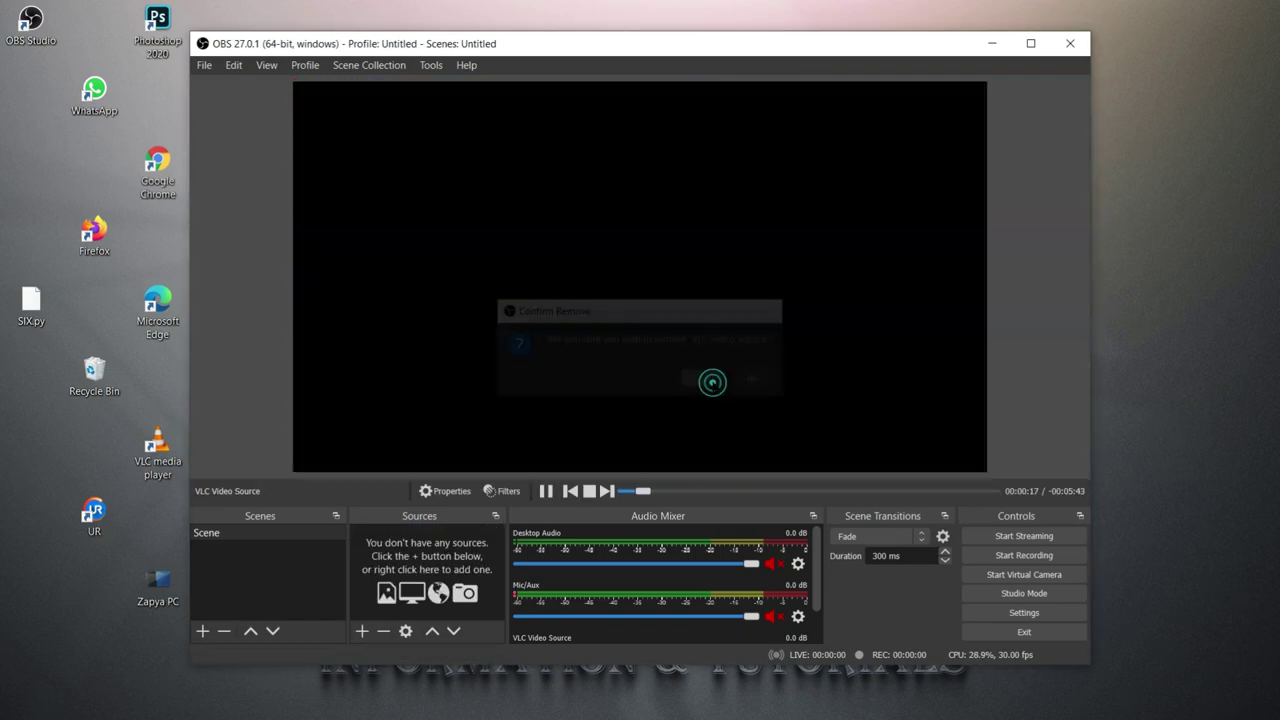